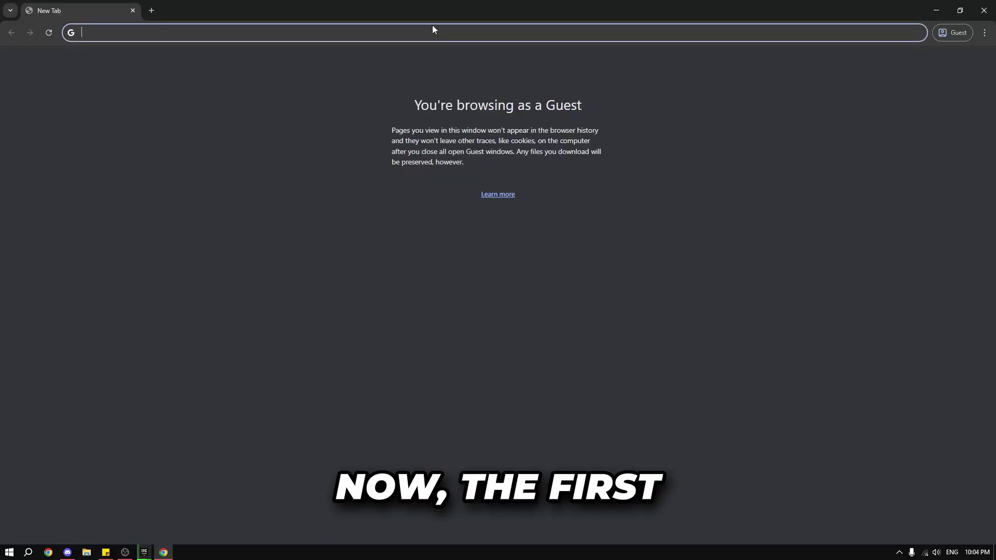
Join the discord.gg/riptweaks server and follow the yt-tweaks DOWNLOAD link out to the site
{"action": "type", "text": "discord.gg/riptweaks"}
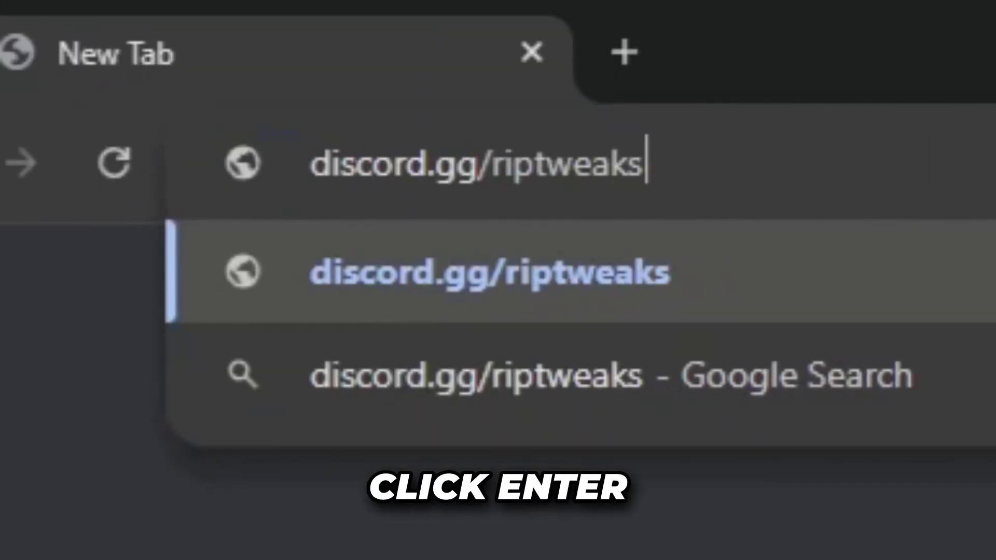
{"action": "key", "text": "Return"}
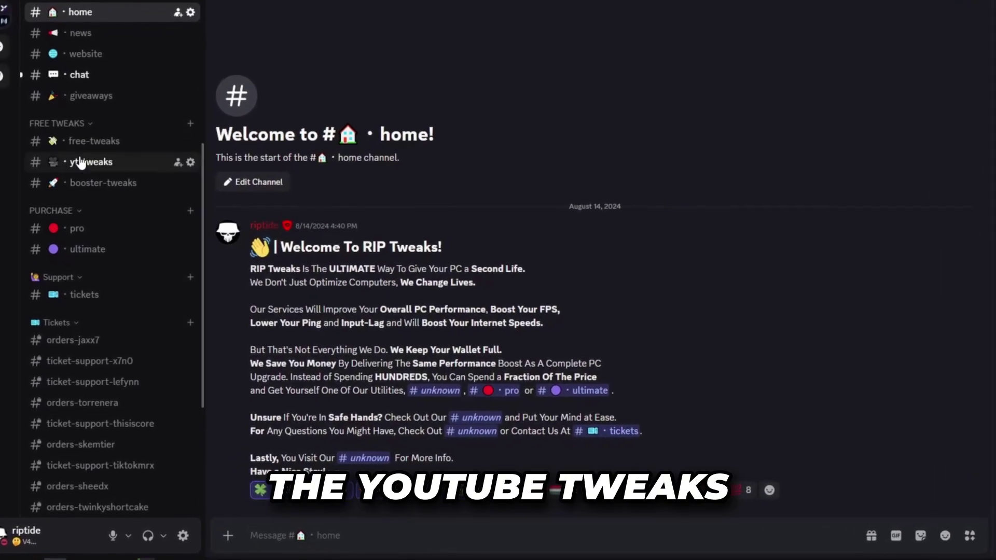
{"action": "left_click", "coordinate": [88, 172]}
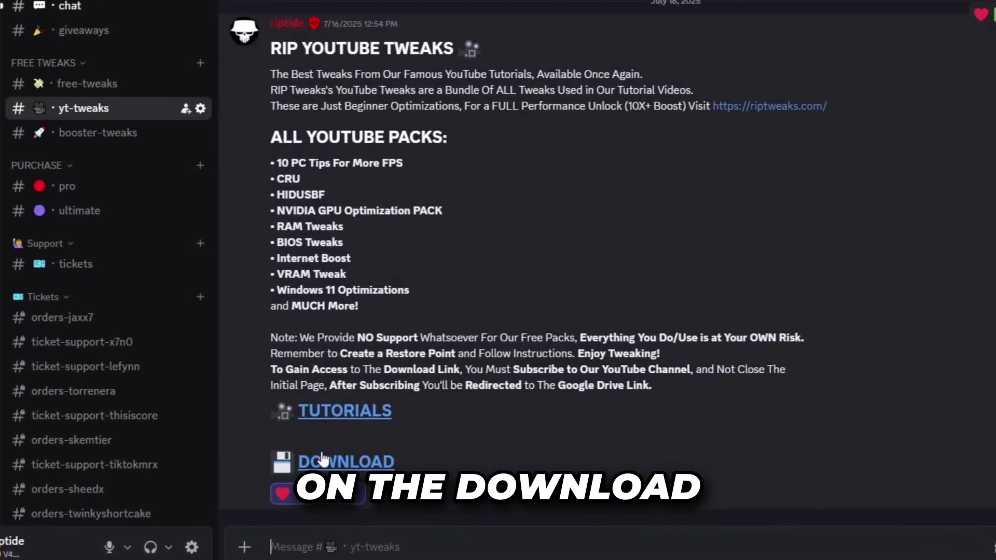
{"action": "left_click", "coordinate": [319, 464]}
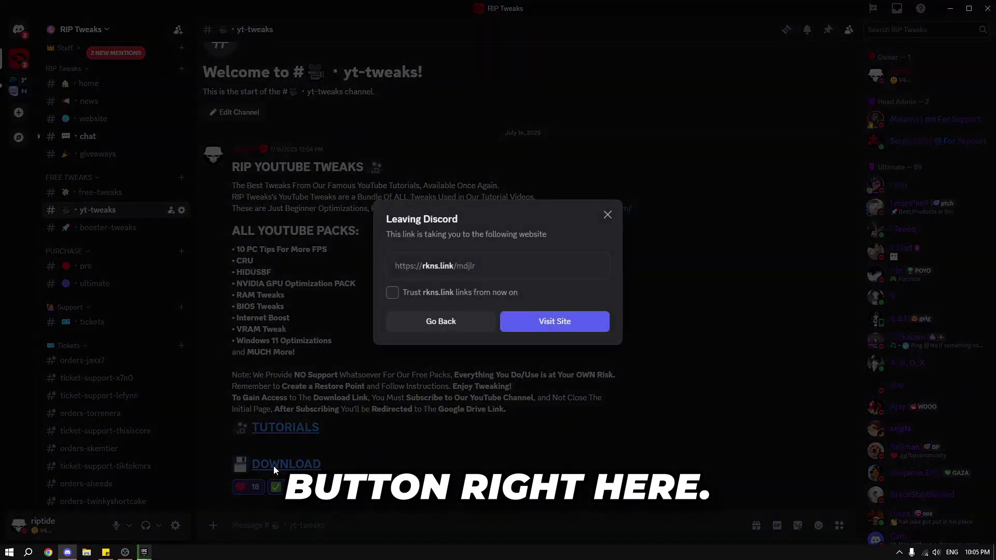
{"action": "left_click", "coordinate": [573, 318]}
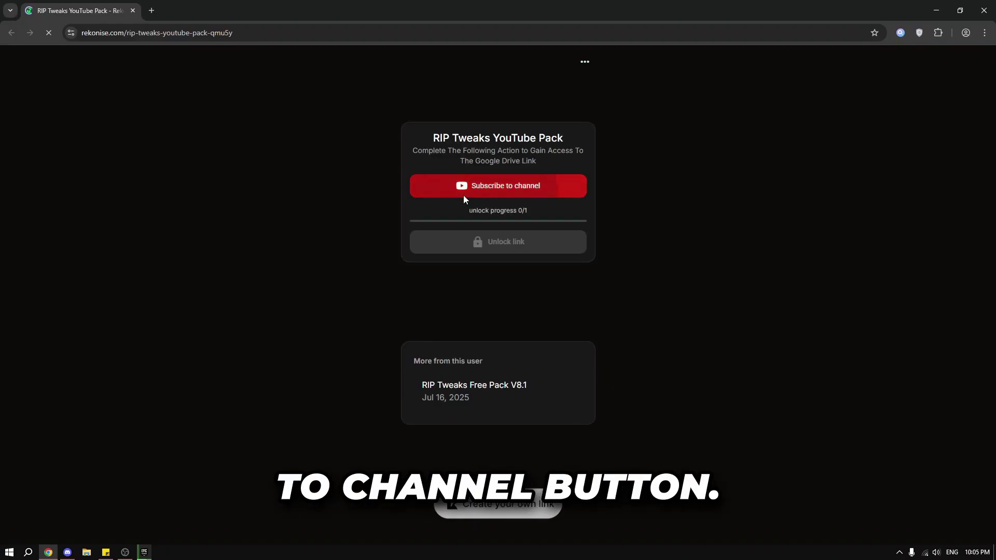
Subscribe to the channel on Rekonise and unlock the pack's Google Drive link
{"action": "left_click", "coordinate": [464, 196]}
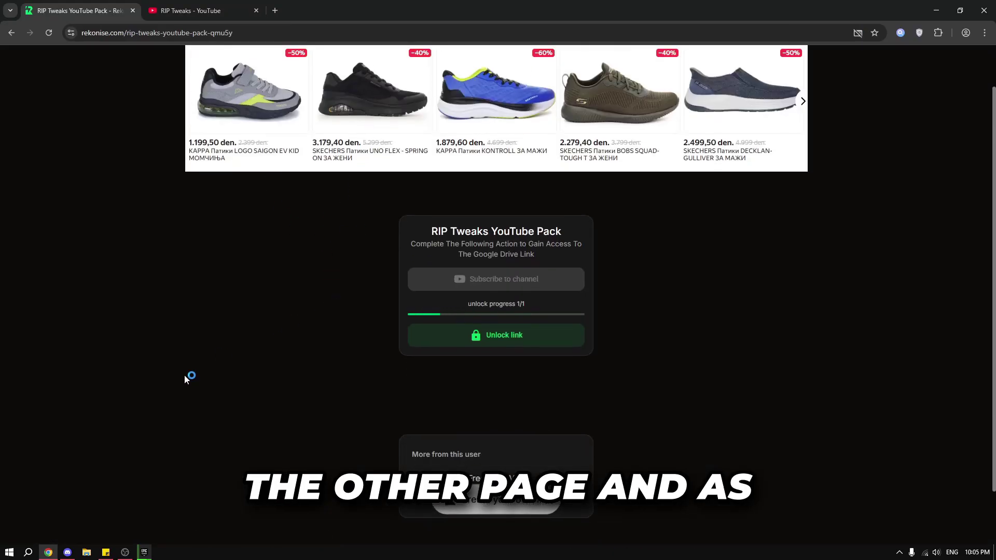
{"action": "left_click", "coordinate": [488, 336]}
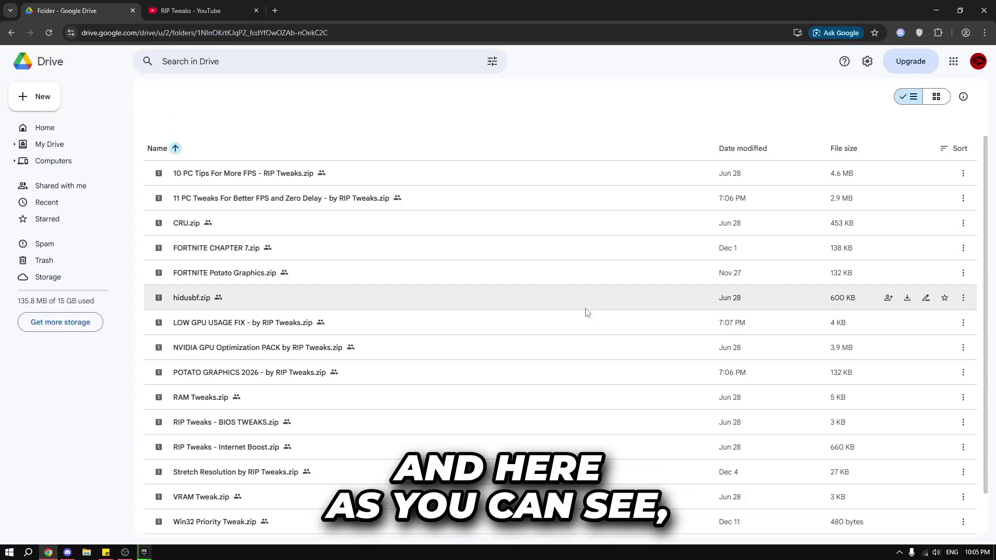
Download the '11 PC Tweaks For Better FPS and Zero Delay' zip and drag it onto the desktop
{"action": "scroll", "coordinate": [586, 311], "scroll_direction": "down", "scroll_amount": 2}
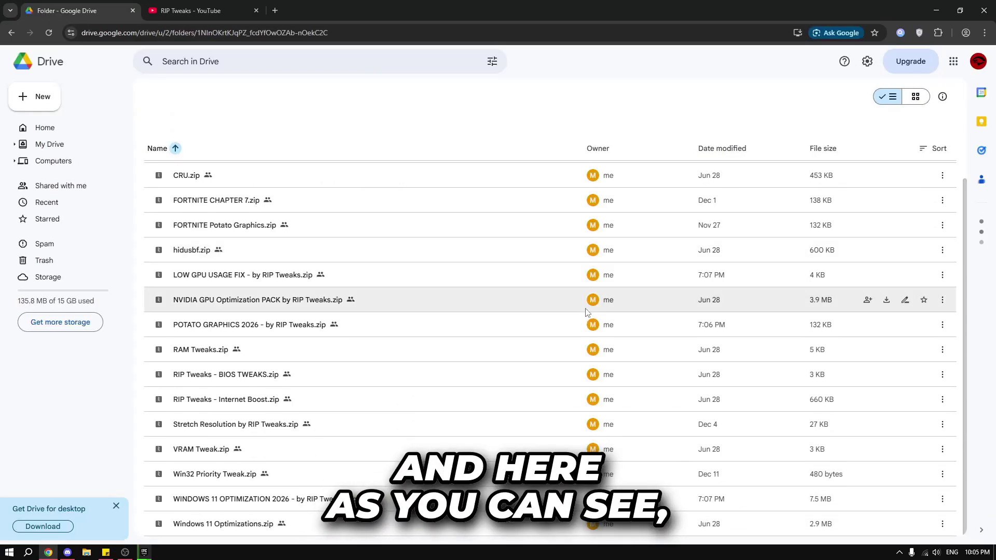
{"action": "scroll", "coordinate": [518, 322], "scroll_direction": "up", "scroll_amount": 2}
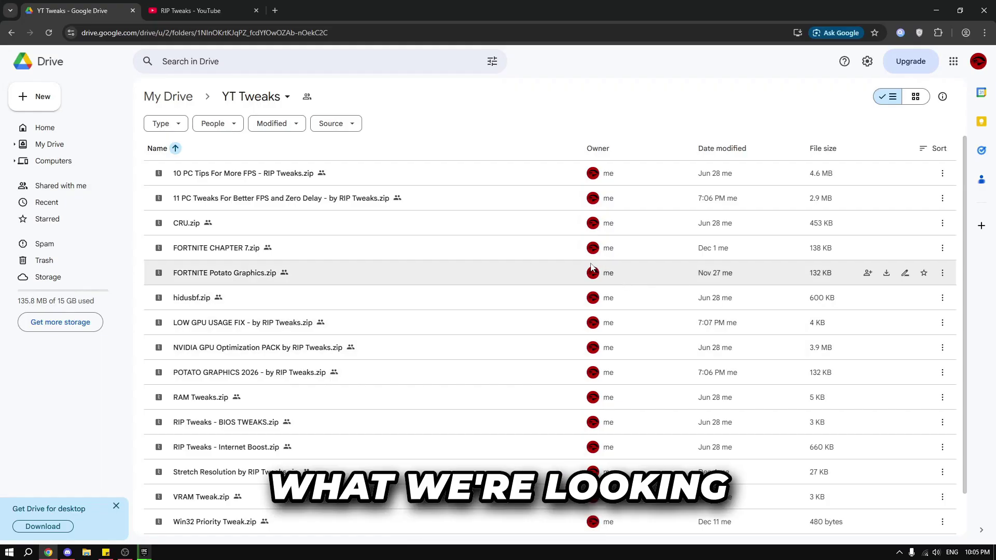
{"action": "left_click_drag", "start_coordinate": [177, 201], "coordinate": [493, 199]}
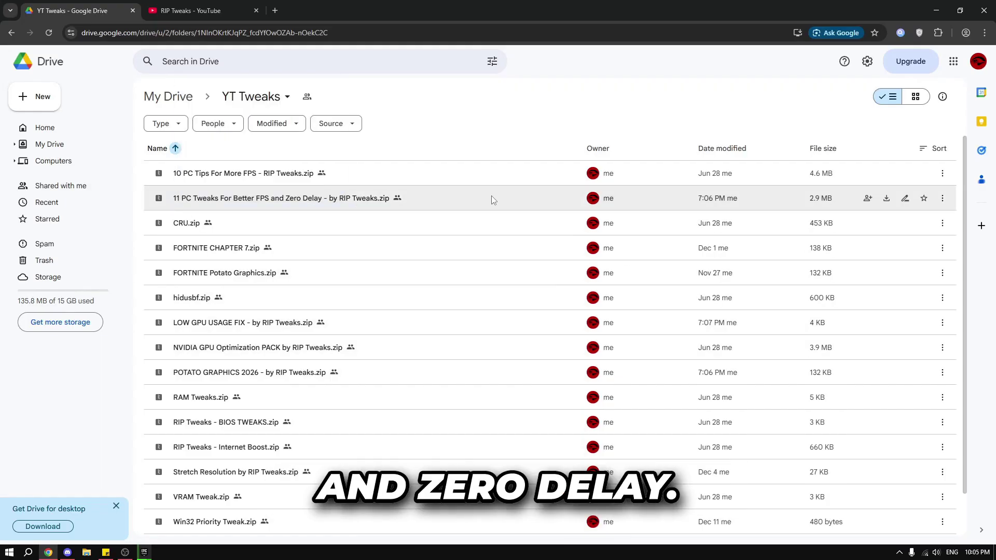
{"action": "right_click", "coordinate": [432, 199]}
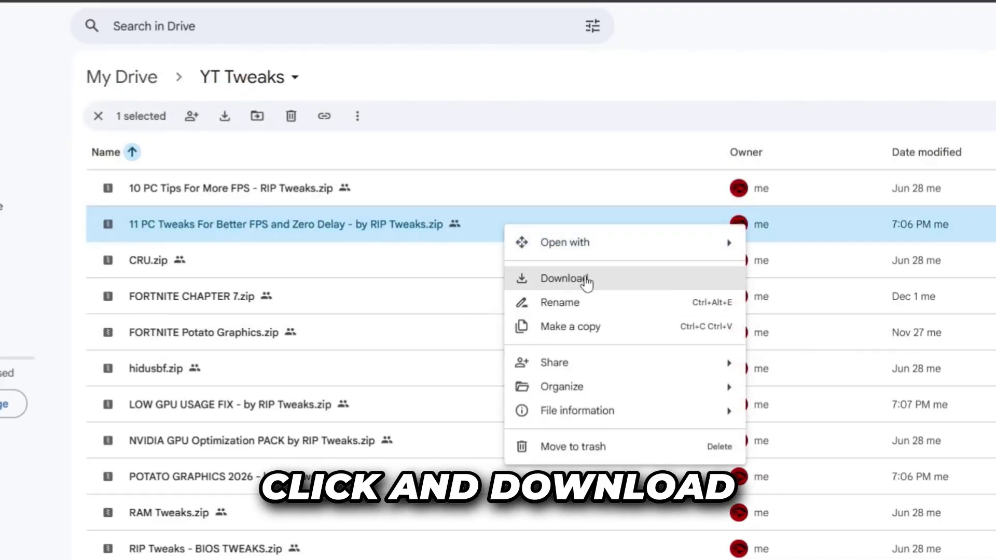
{"action": "left_click", "coordinate": [587, 281]}
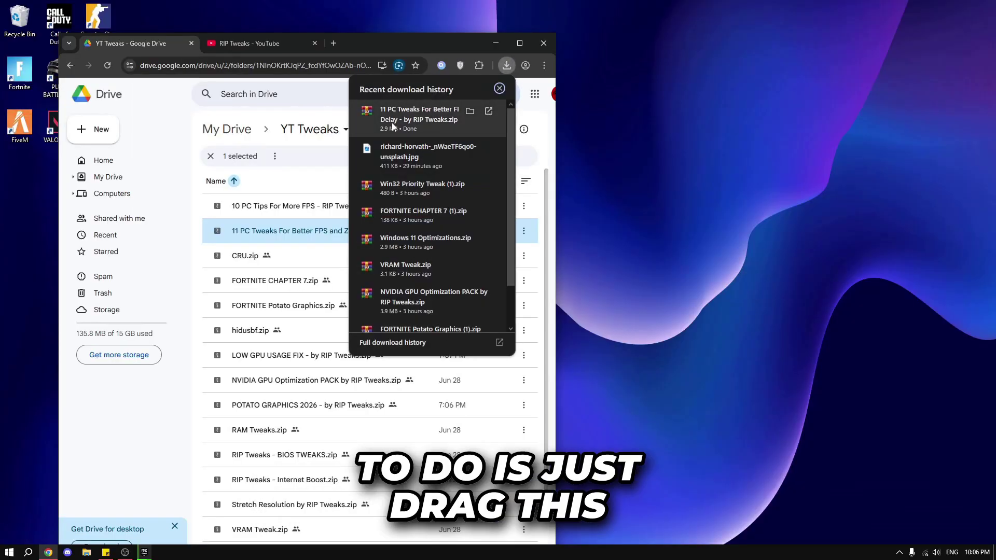
{"action": "left_click_drag", "start_coordinate": [391, 123], "coordinate": [722, 118]}
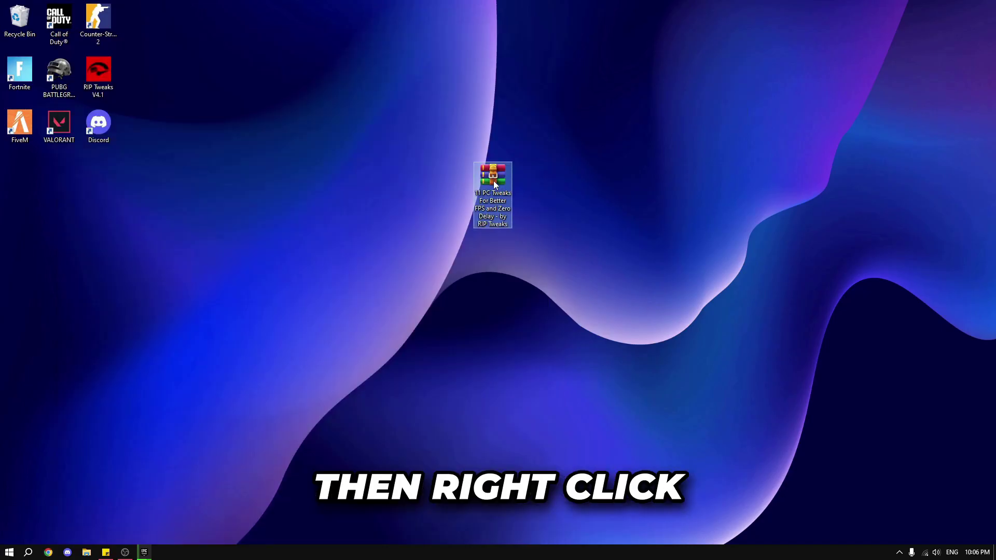
Open the zip in Windows Explorer and copy the tweaks folder onto the desktop
{"action": "right_click", "coordinate": [494, 181]}
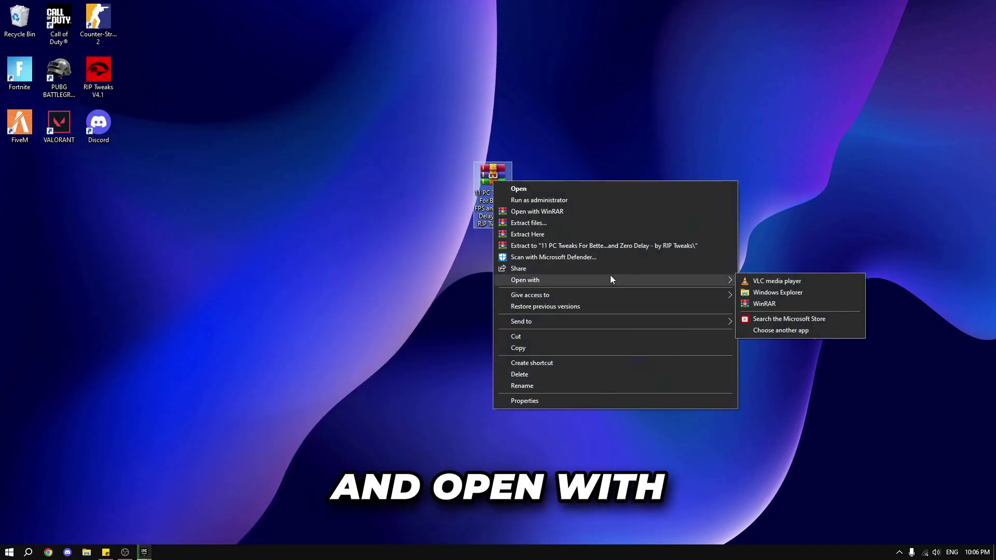
{"action": "mouse_move", "coordinate": [727, 295]}
{"action": "left_click", "coordinate": [773, 290]}
{"action": "left_click_drag", "start_coordinate": [475, 148], "coordinate": [443, 301]}
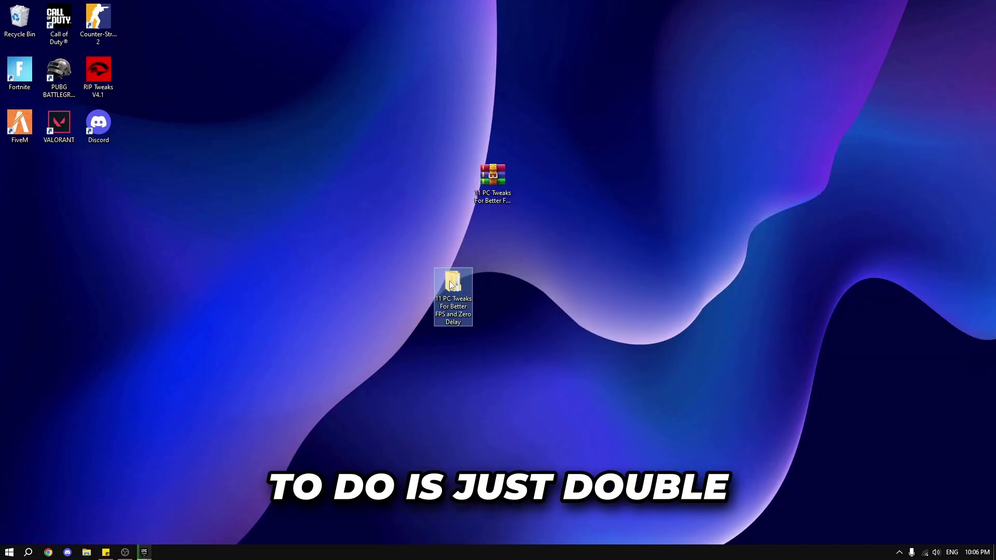
Open the tweaks folder's 1. Start subfolder and launch the Restore Point shortcut
{"action": "double_click", "coordinate": [451, 283]}
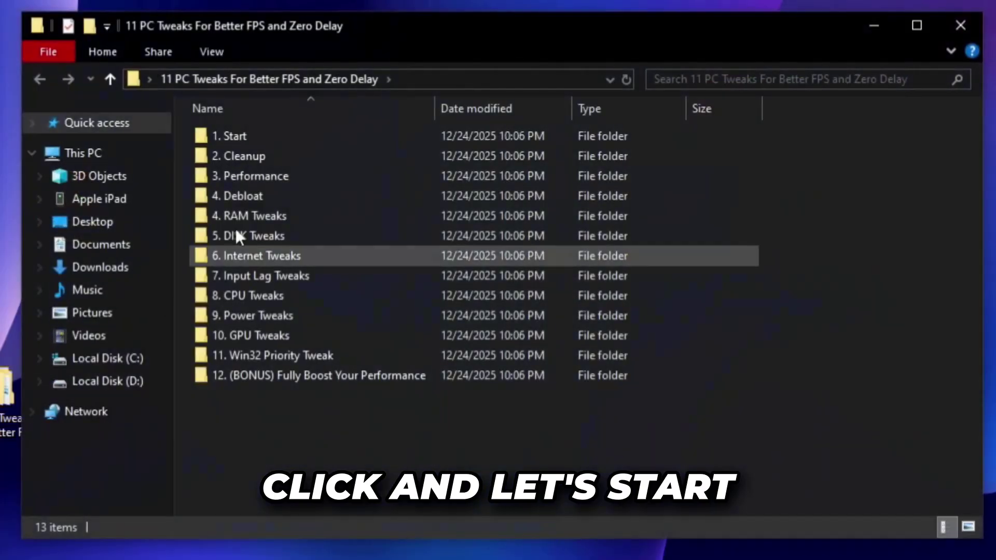
{"action": "double_click", "coordinate": [246, 135]}
{"action": "double_click", "coordinate": [251, 136]}
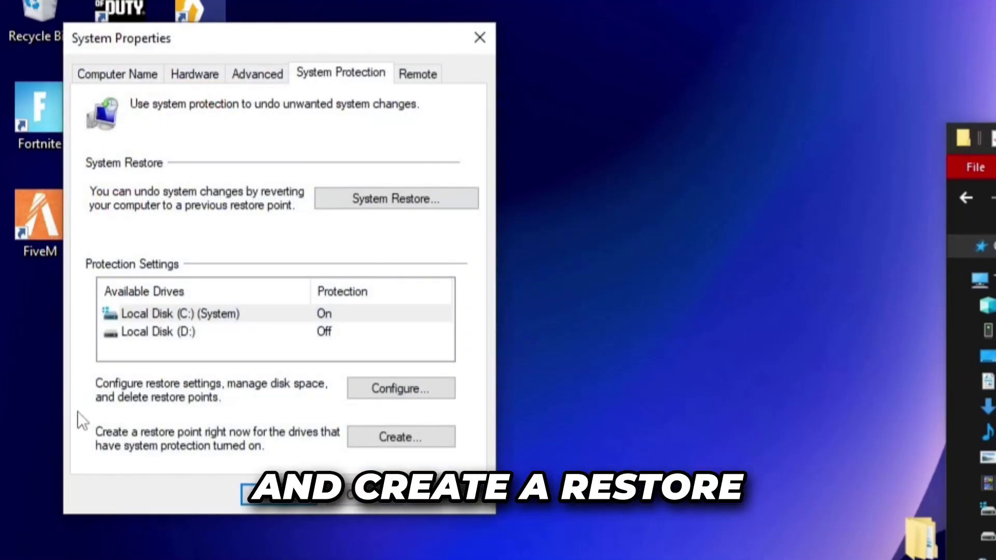
Create a restore point described as 'rip tweaks backup', then launch the Uninstall Apps shortcut
{"action": "left_click", "coordinate": [410, 437]}
{"action": "left_click_drag", "start_coordinate": [146, 53], "coordinate": [490, 213]}
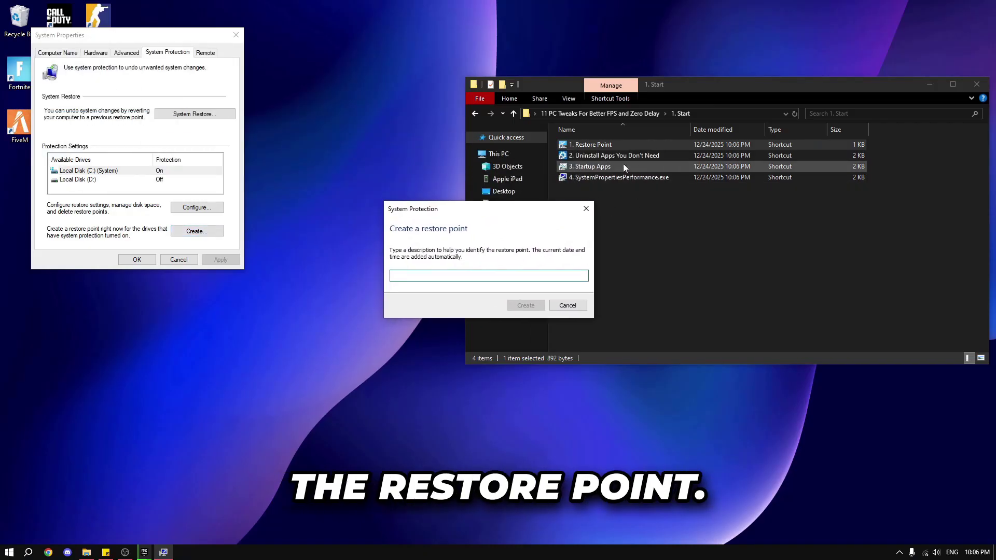
{"action": "type", "text": "rip tweaks backup"}
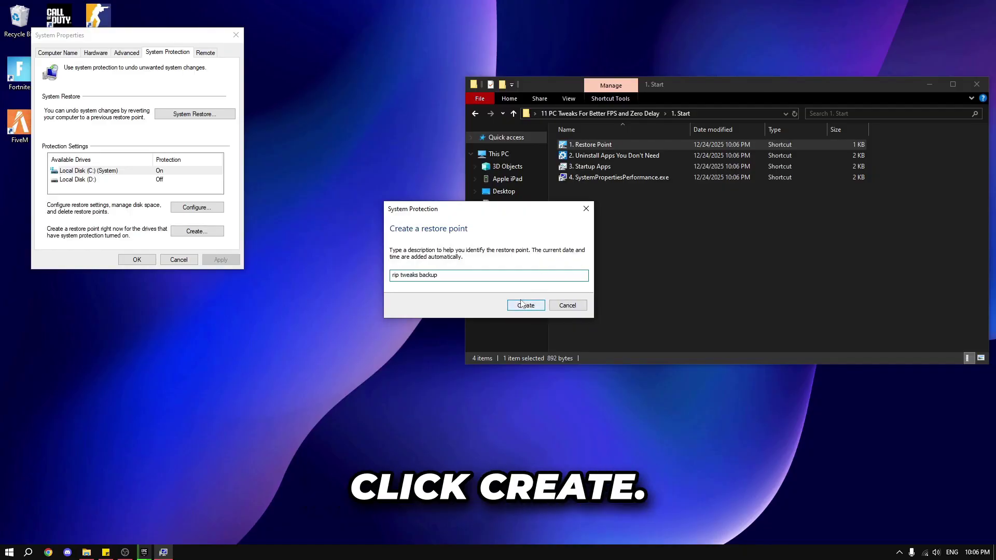
{"action": "left_click", "coordinate": [522, 304]}
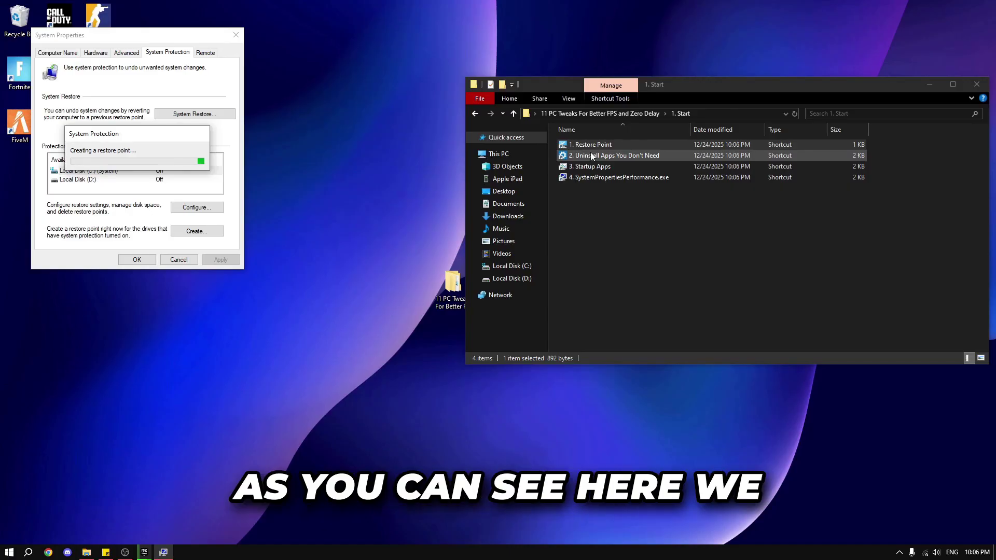
{"action": "double_click", "coordinate": [671, 155]}
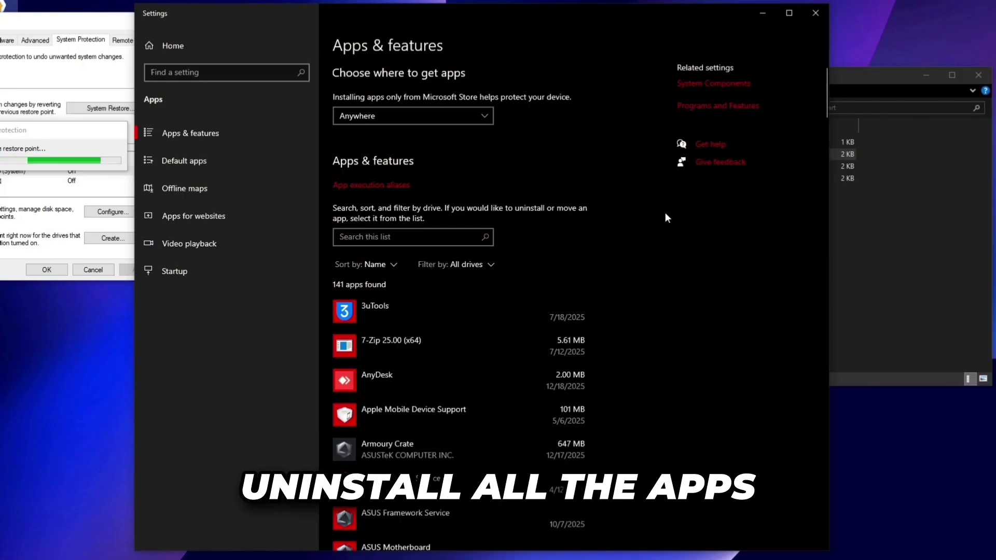
Uninstall Razer Synapse, close Settings, and dismiss the restore point success message
{"action": "scroll", "coordinate": [675, 309], "scroll_direction": "down", "scroll_amount": 6}
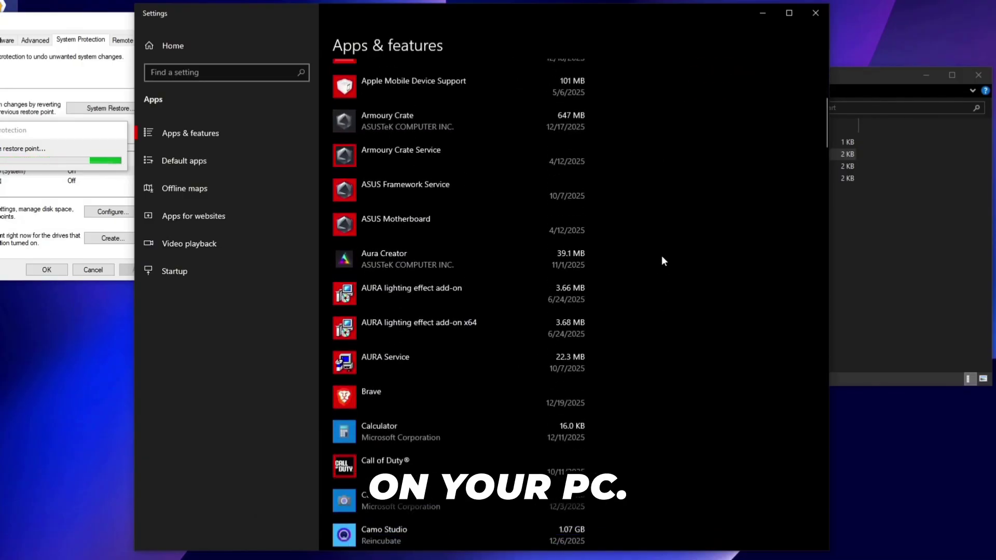
{"action": "left_click", "coordinate": [571, 304]}
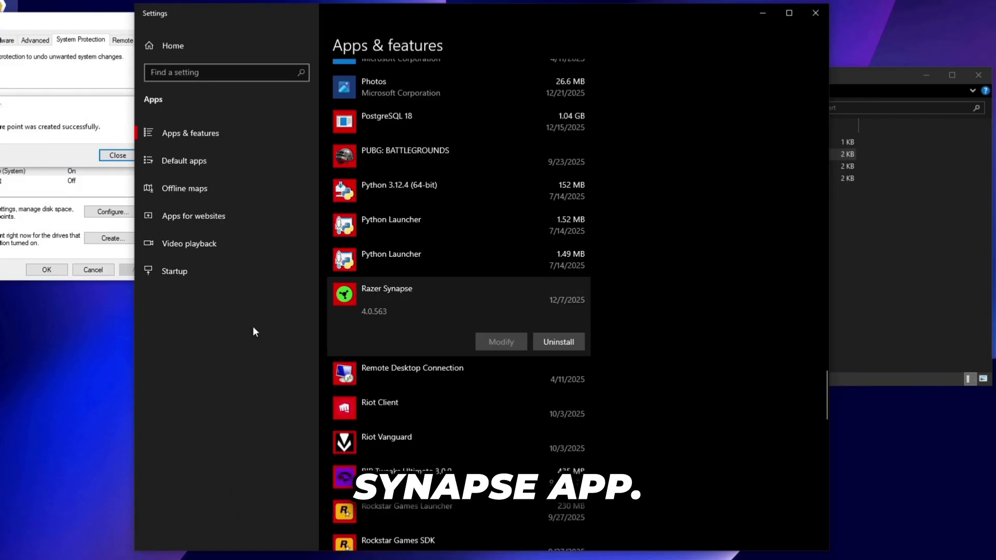
{"action": "left_click", "coordinate": [560, 341]}
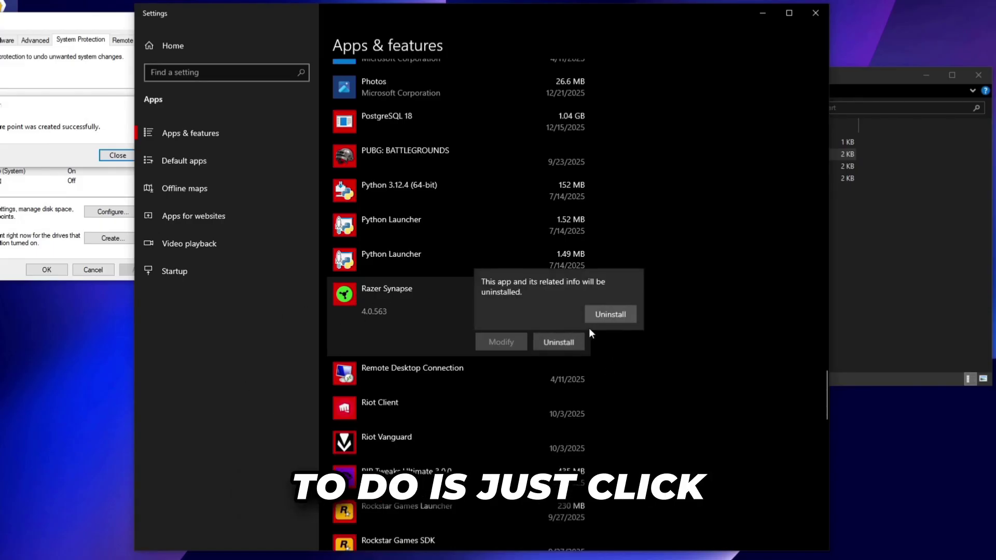
{"action": "left_click", "coordinate": [613, 312]}
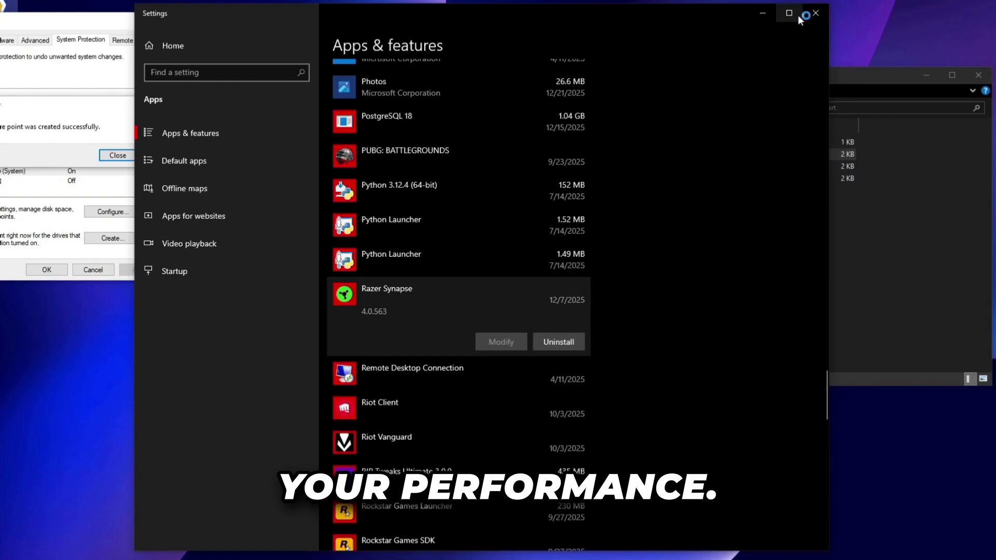
{"action": "left_click", "coordinate": [816, 13]}
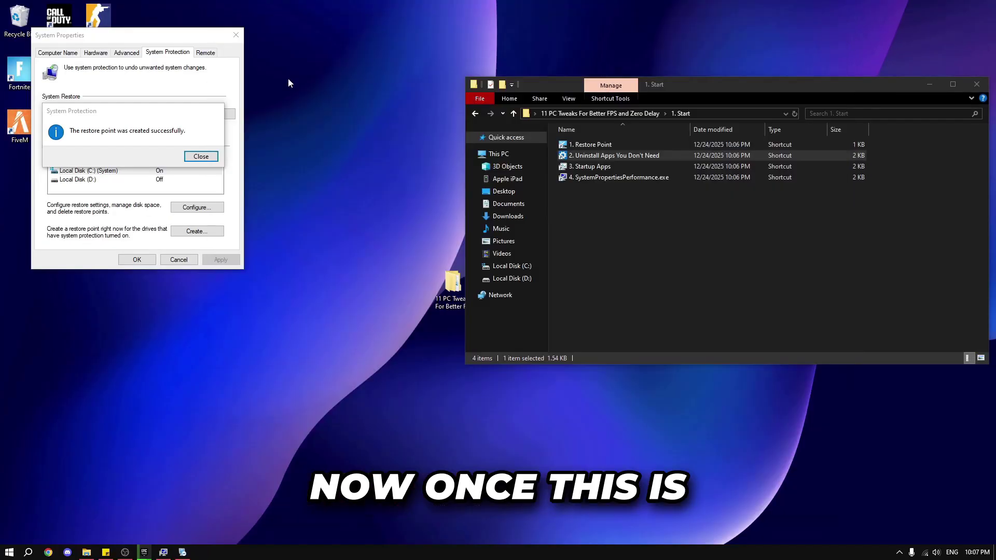
{"action": "left_click", "coordinate": [197, 159]}
Close System Properties and bring up the startup apps list in Task Manager
{"action": "left_click", "coordinate": [236, 35]}
{"action": "double_click", "coordinate": [579, 166]}
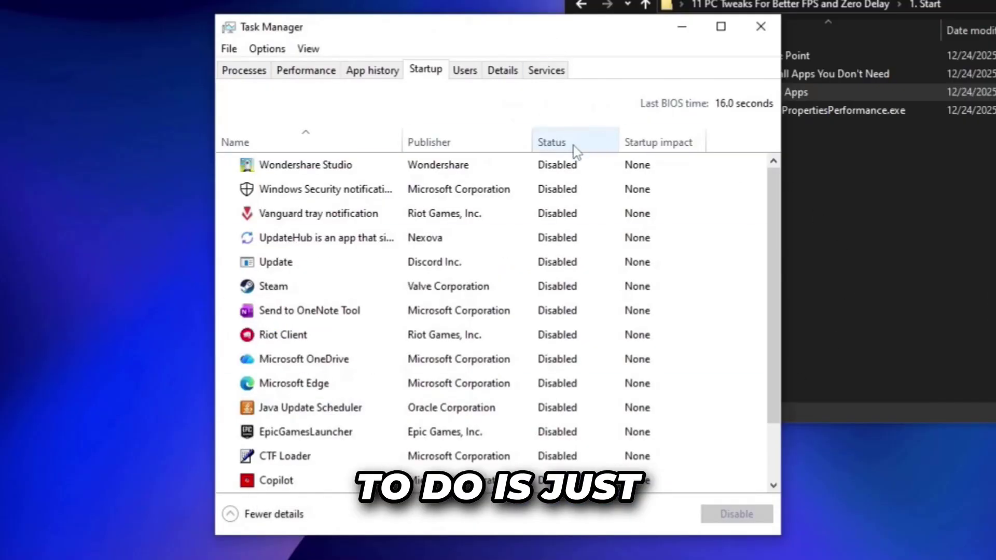
{"action": "scroll", "coordinate": [628, 234], "scroll_direction": "down", "scroll_amount": 1}
{"action": "scroll", "coordinate": [598, 169], "scroll_direction": "up", "scroll_amount": 1}
Toggle Wondershare Studio's startup status on and back off, then close Task Manager
{"action": "left_click", "coordinate": [598, 169]}
{"action": "left_click", "coordinate": [738, 515]}
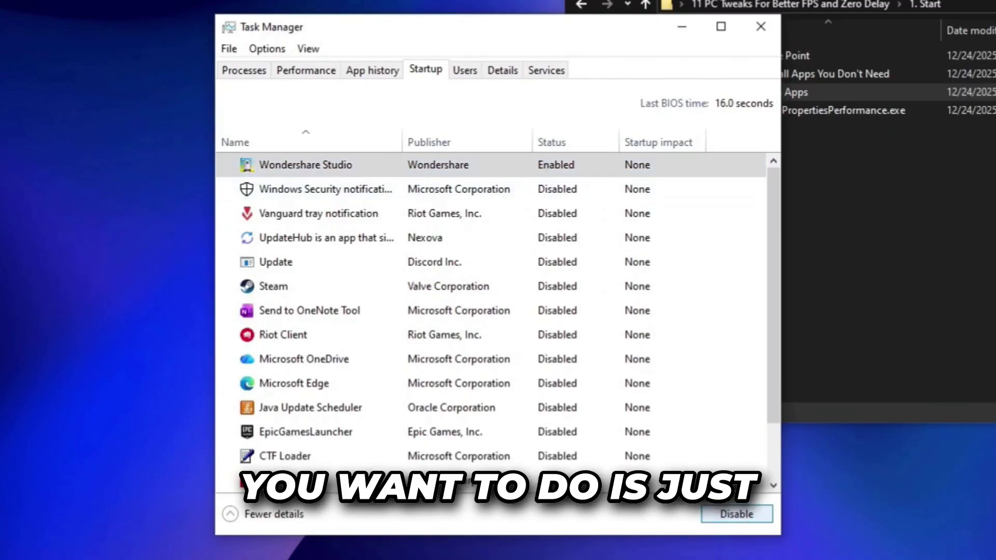
{"action": "left_click", "coordinate": [510, 167]}
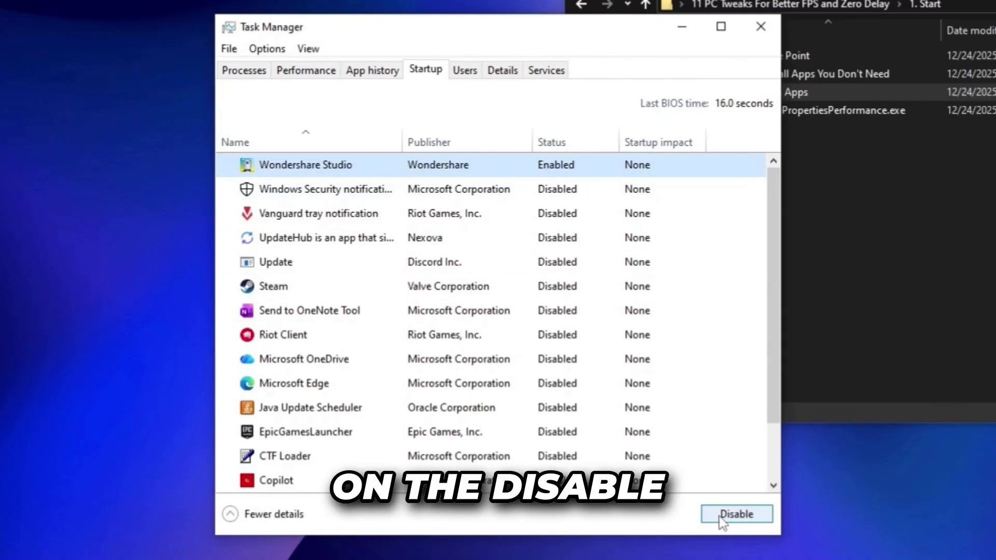
{"action": "left_click", "coordinate": [737, 514]}
{"action": "left_click", "coordinate": [761, 26]}
{"action": "left_click", "coordinate": [597, 179]}
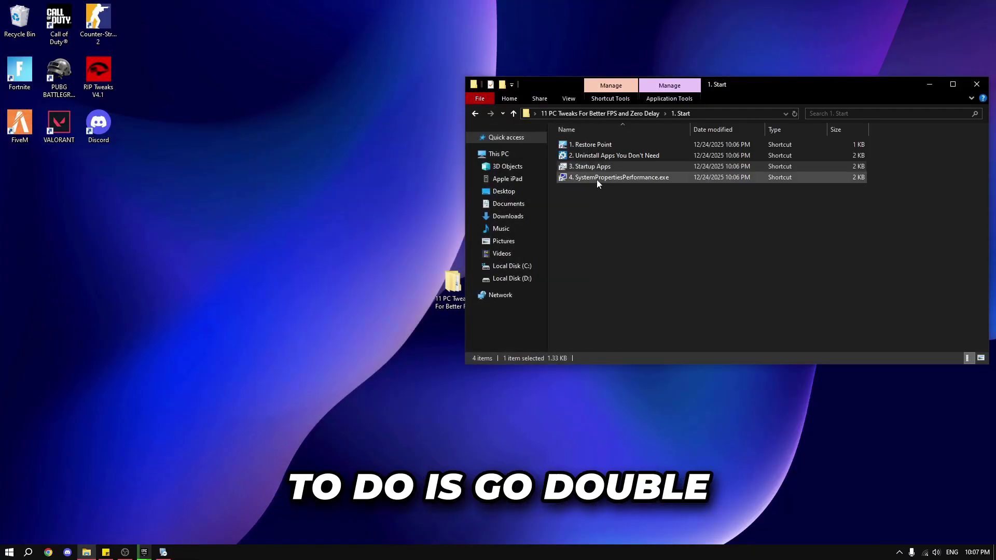
Set visual effects to best performance, keeping smooth screen fonts, dragged window contents and thumbnails
{"action": "double_click", "coordinate": [600, 179]}
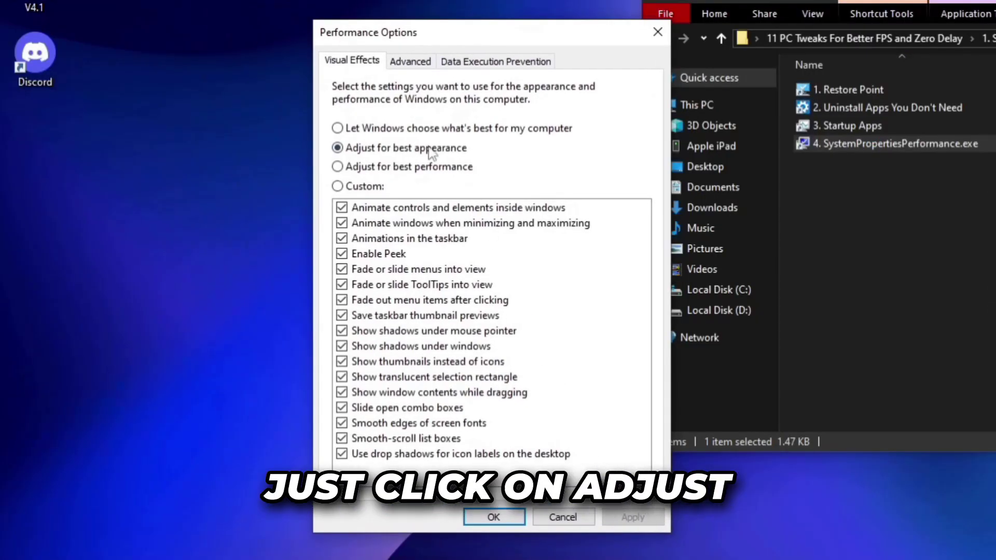
{"action": "left_click", "coordinate": [383, 171]}
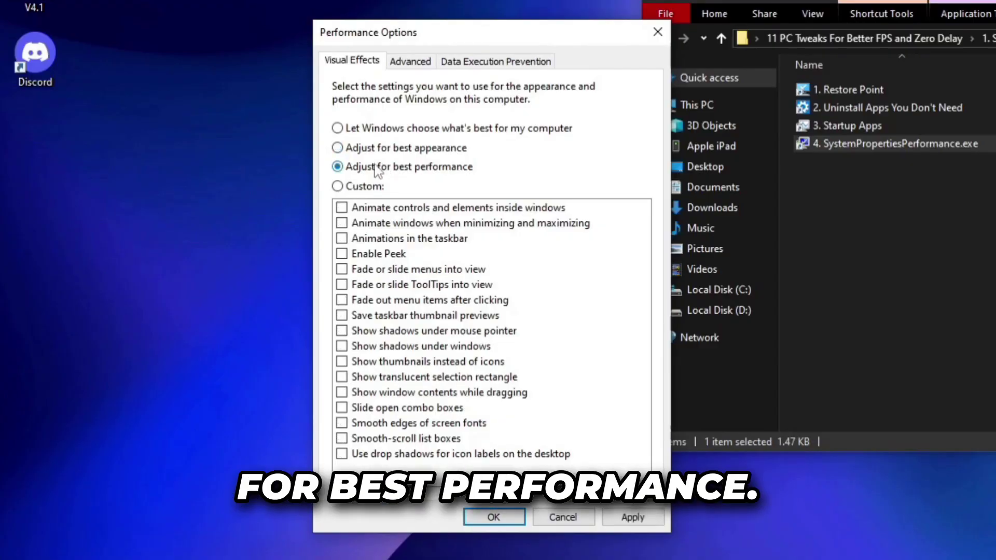
{"action": "left_click", "coordinate": [342, 424]}
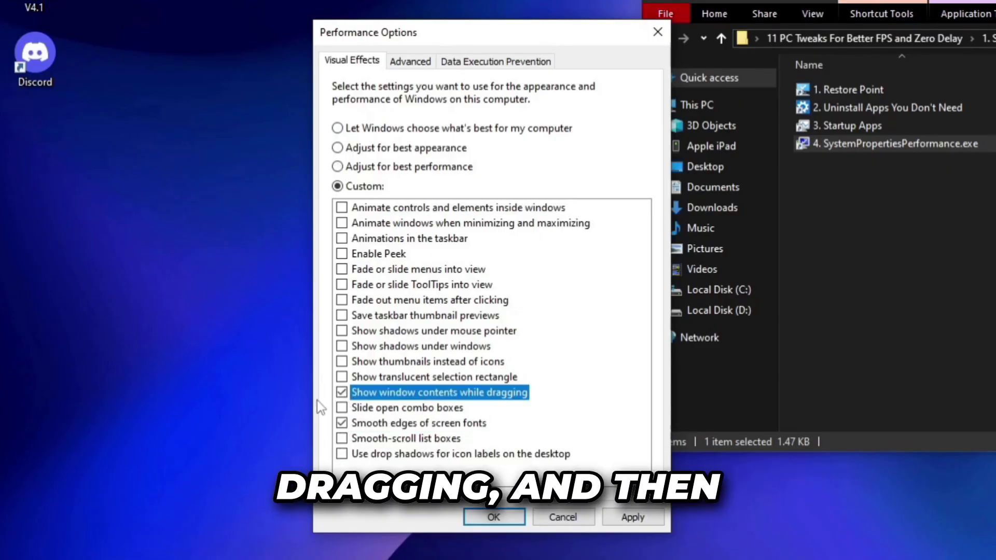
{"action": "left_click", "coordinate": [341, 362]}
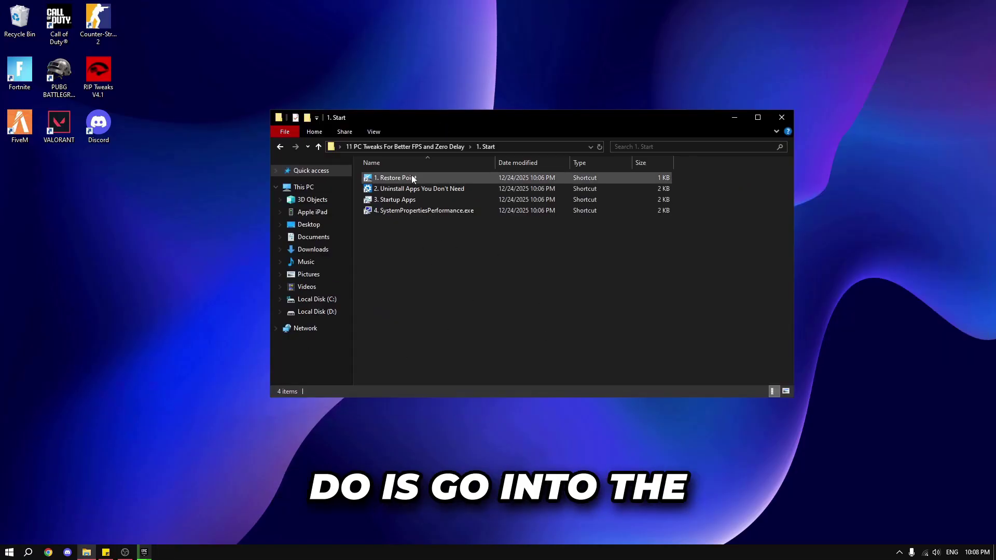
Run the Clear Cache script from 2. Cleanup as administrator, accepting the security warning
{"action": "left_click", "coordinate": [376, 148]}
{"action": "double_click", "coordinate": [397, 188]}
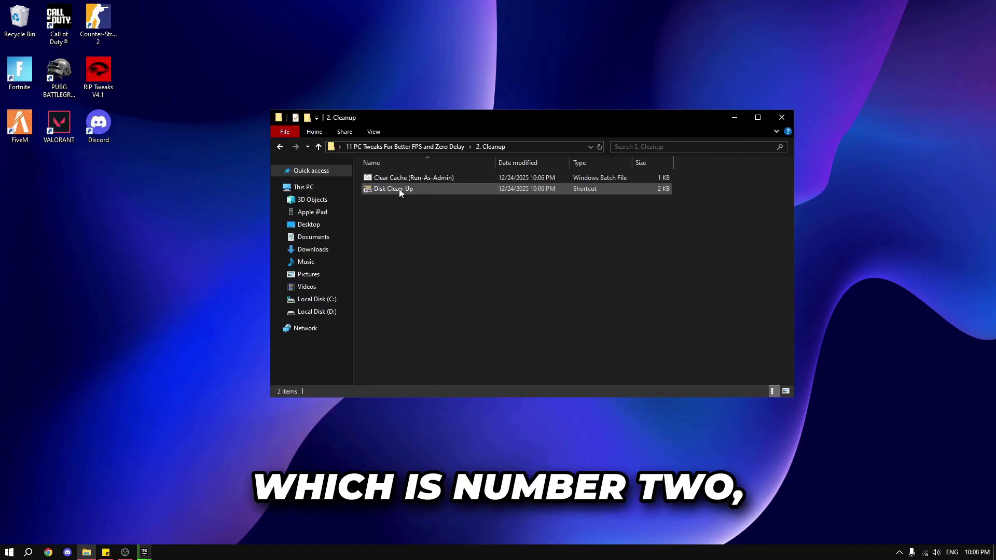
{"action": "right_click", "coordinate": [430, 178]}
{"action": "left_click", "coordinate": [469, 219]}
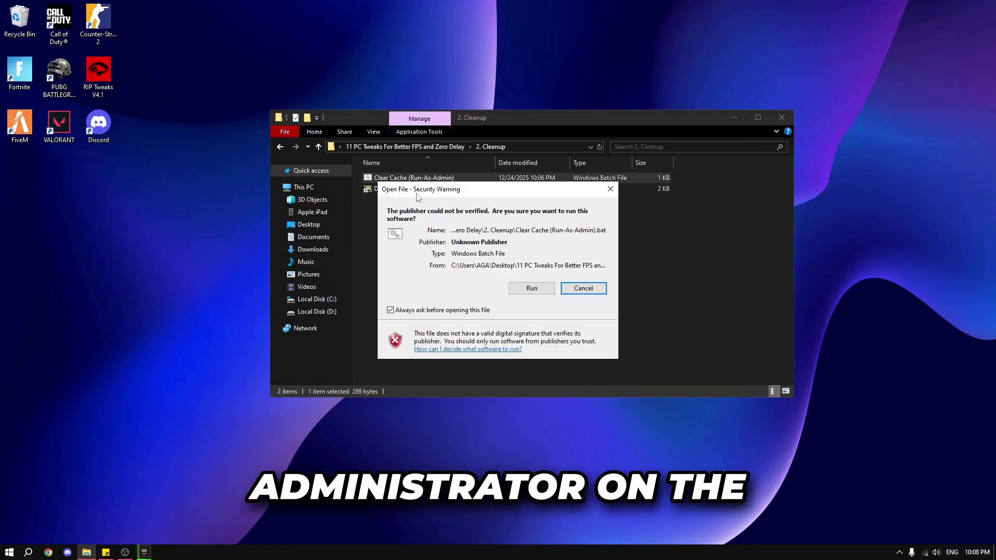
{"action": "left_click", "coordinate": [530, 293]}
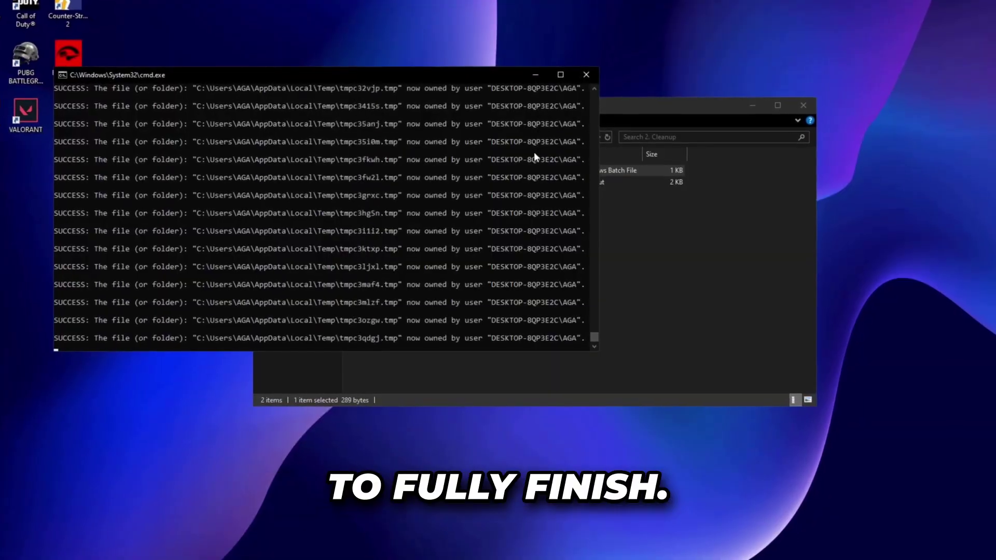
{"action": "left_click", "coordinate": [649, 234]}
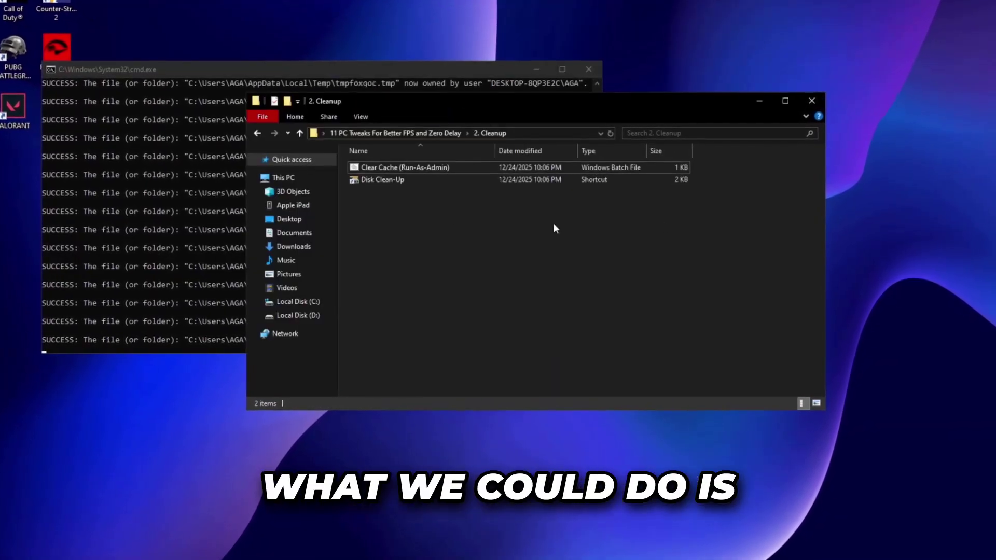
Launch Disk Clean-Up and scan drive (C:) for removable files
{"action": "double_click", "coordinate": [413, 178]}
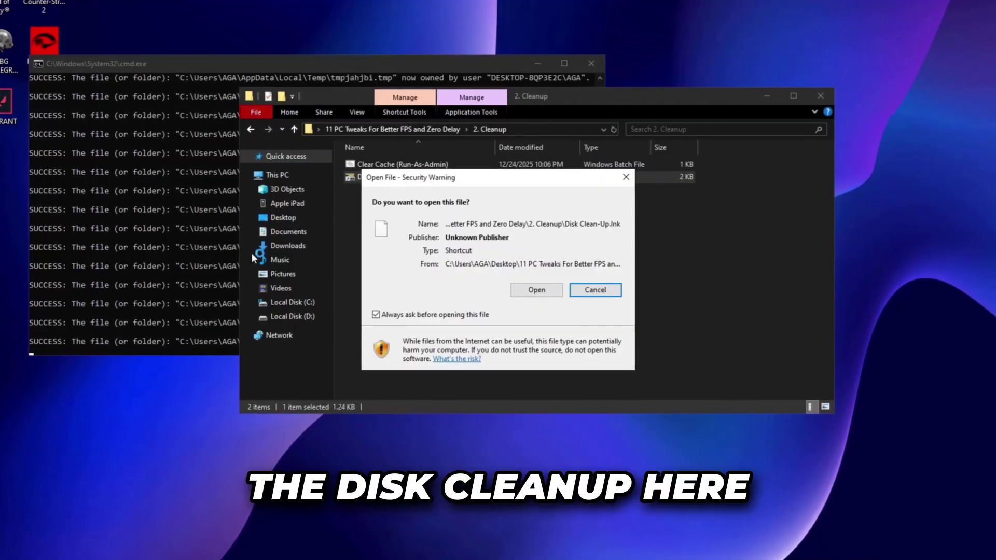
{"action": "left_click", "coordinate": [536, 289]}
{"action": "left_click", "coordinate": [455, 277]}
{"action": "left_click", "coordinate": [454, 285]}
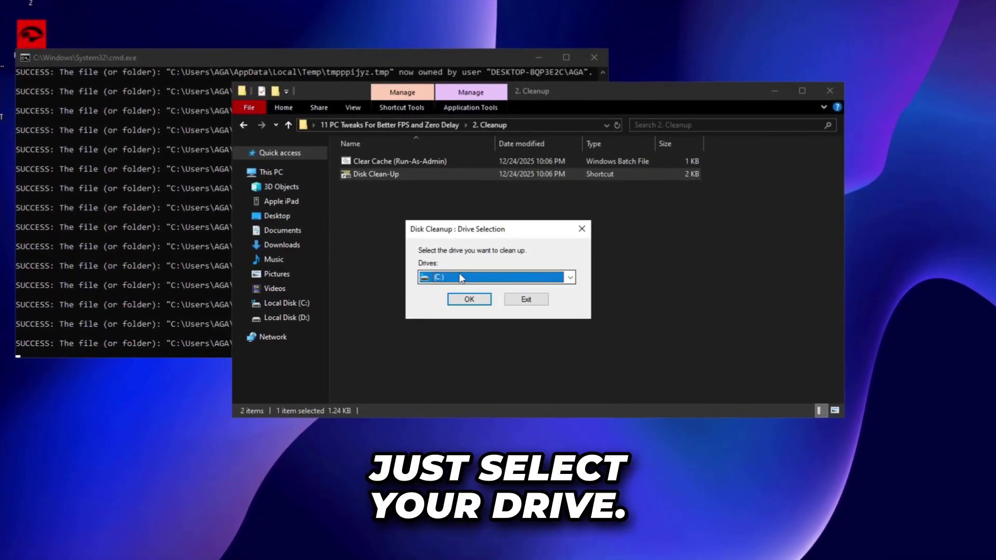
{"action": "left_click", "coordinate": [468, 299]}
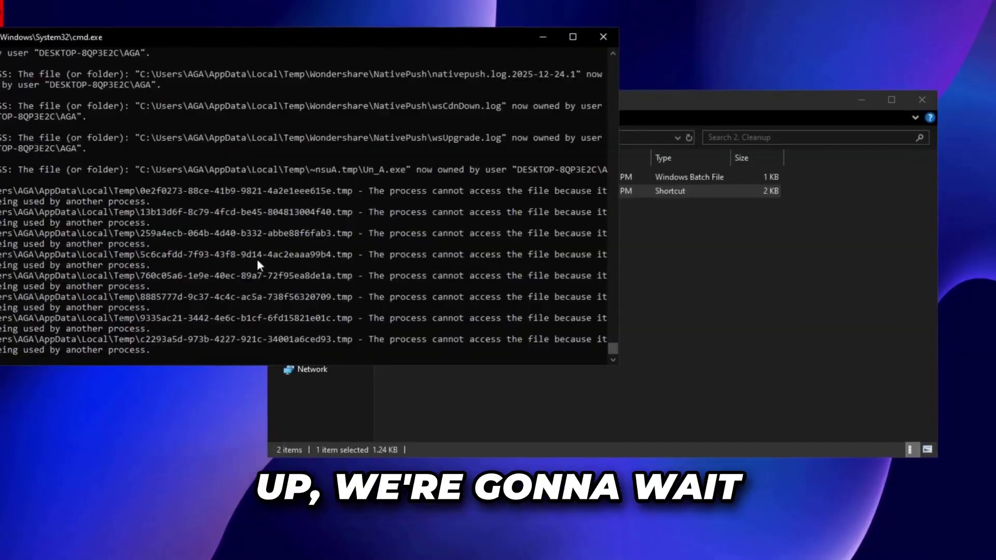
Review Windows Update Cleanup and temporary installation files, then permanently delete the 25.6 GB selected
{"action": "left_click", "coordinate": [658, 243]}
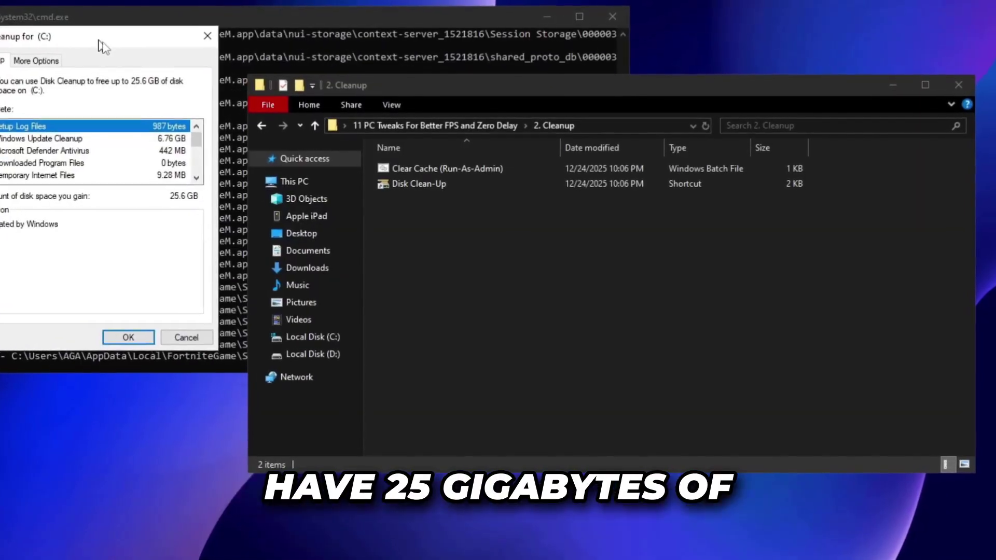
{"action": "left_click_drag", "start_coordinate": [103, 47], "coordinate": [464, 102]}
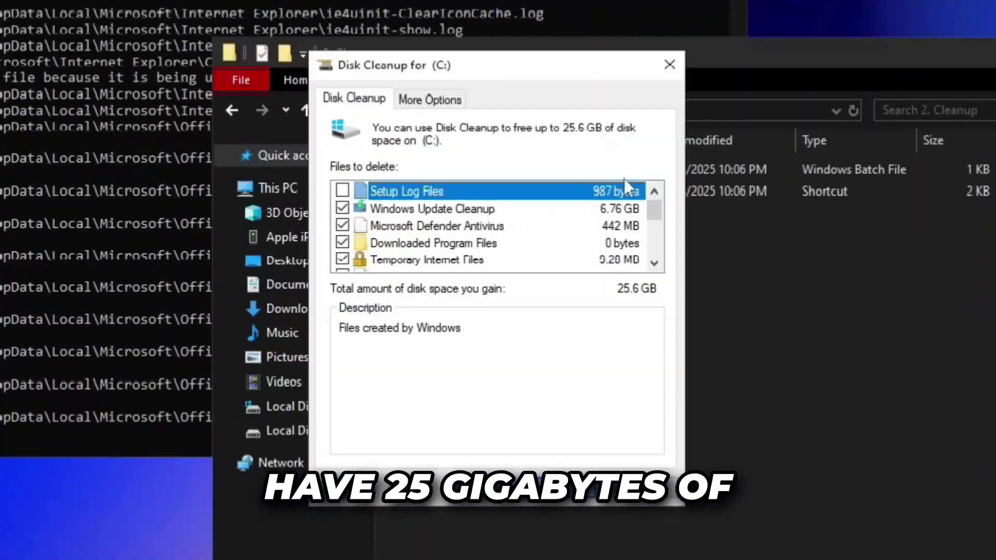
{"action": "scroll", "coordinate": [507, 255], "scroll_direction": "down", "scroll_amount": 3}
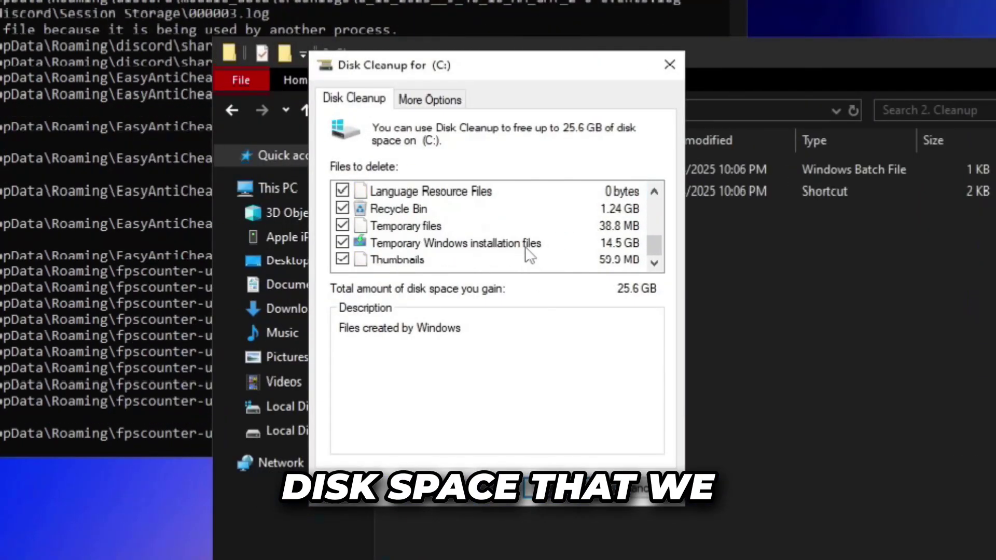
{"action": "scroll", "coordinate": [498, 231], "scroll_direction": "up", "scroll_amount": 3}
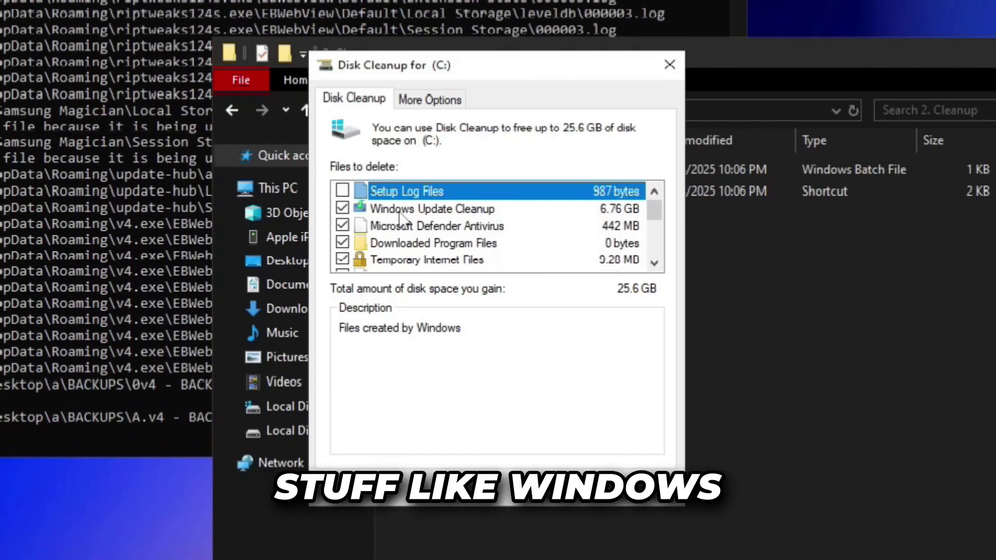
{"action": "left_click", "coordinate": [456, 208]}
{"action": "scroll", "coordinate": [467, 223], "scroll_direction": "down", "scroll_amount": 3}
{"action": "left_click", "coordinate": [487, 244]}
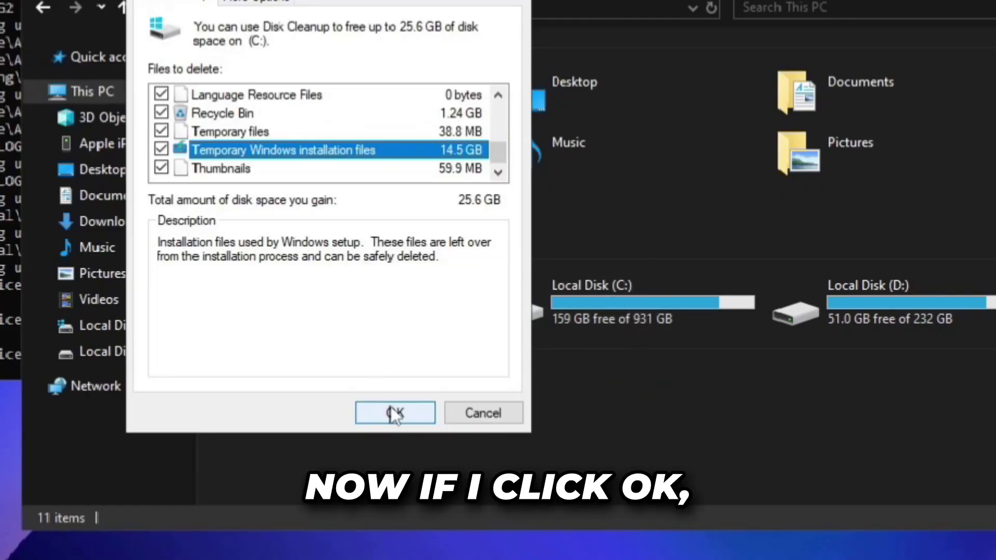
{"action": "left_click", "coordinate": [392, 413]}
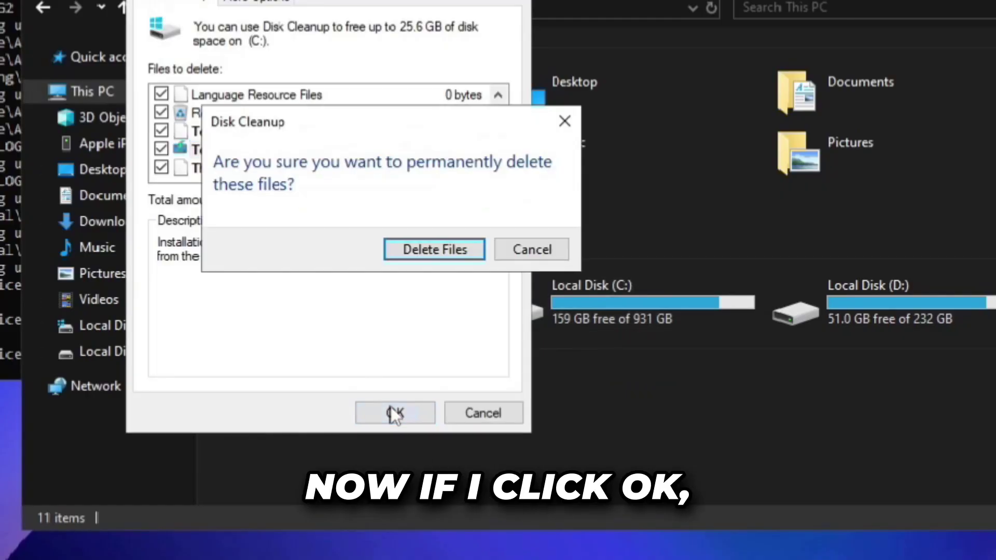
{"action": "left_click", "coordinate": [435, 249]}
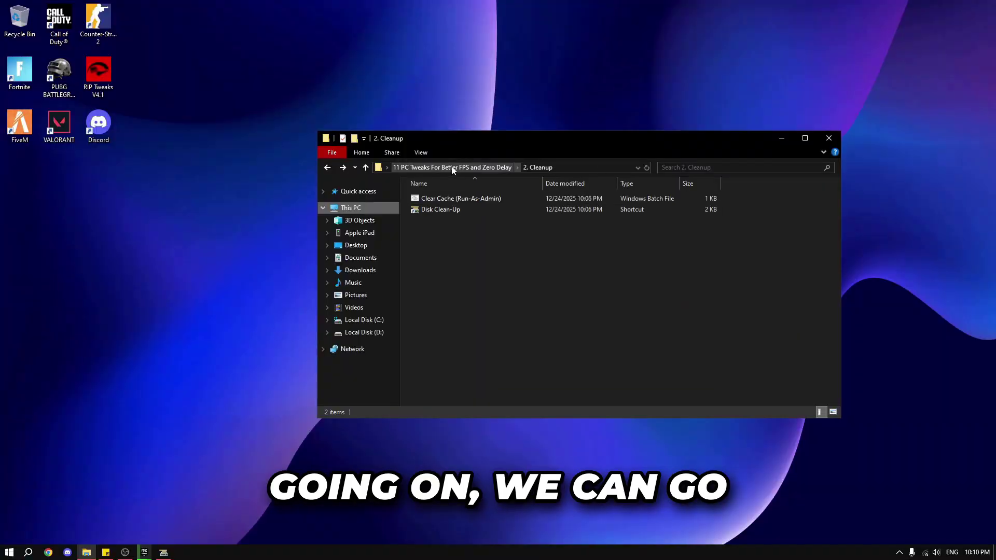
Run the Power Tweaks, Services and Ultimate Power Plan scripts in 3. Performance as administrator
{"action": "left_click", "coordinate": [446, 169]}
{"action": "double_click", "coordinate": [454, 220]}
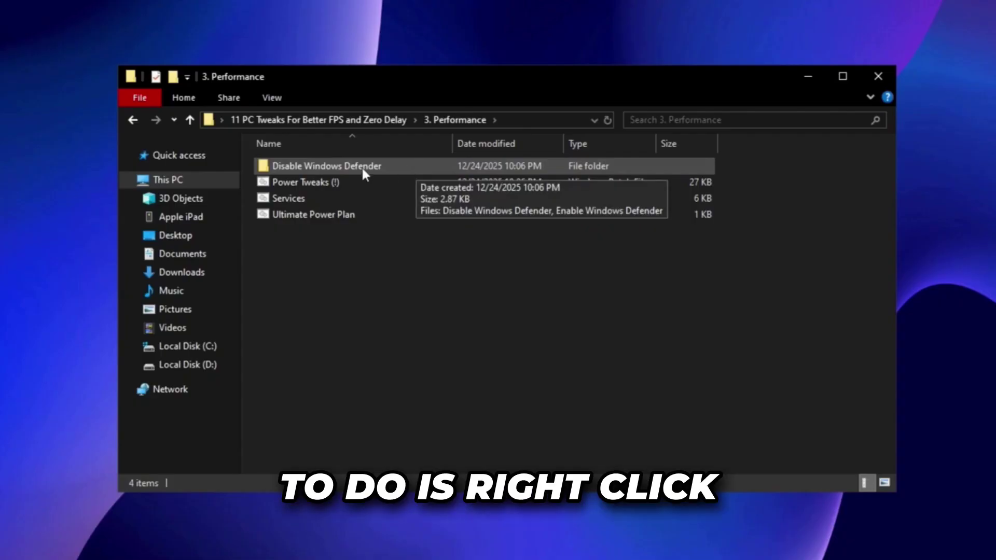
{"action": "right_click", "coordinate": [327, 183]}
{"action": "left_click", "coordinate": [367, 248]}
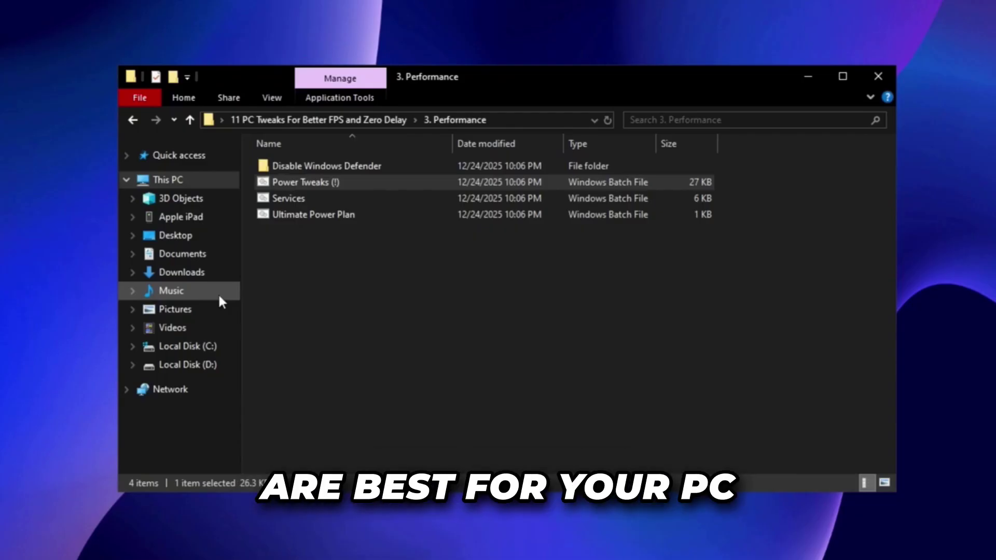
{"action": "left_click", "coordinate": [524, 245]}
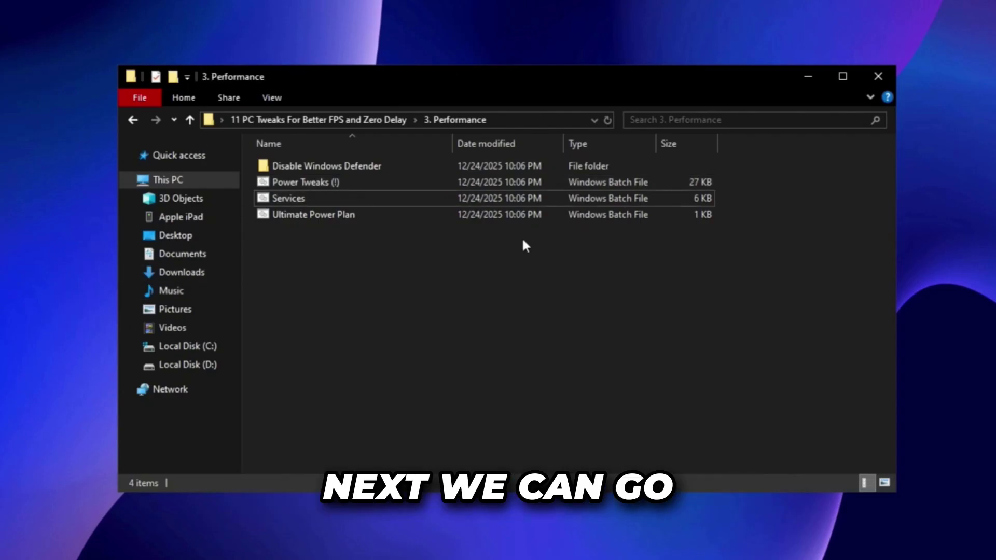
{"action": "right_click", "coordinate": [362, 199]}
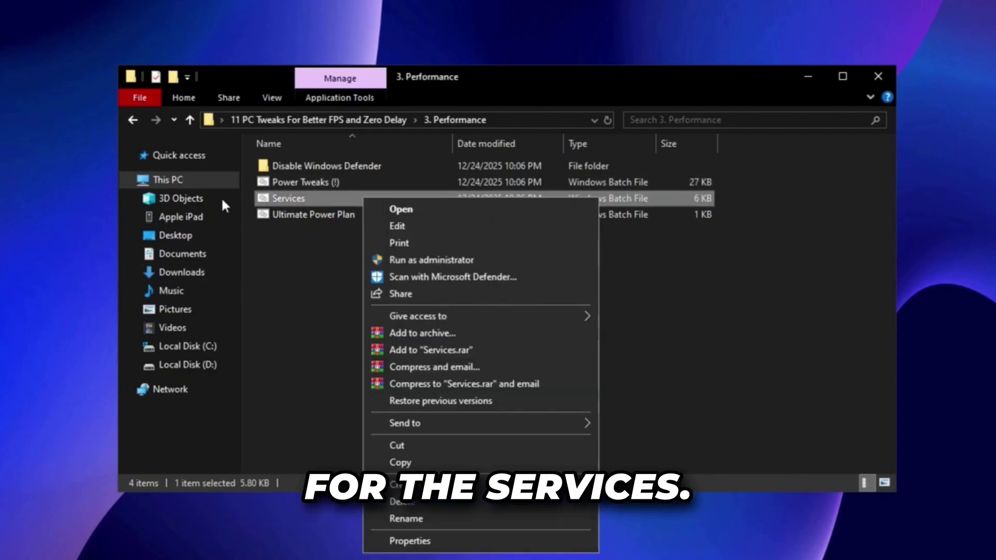
{"action": "left_click", "coordinate": [398, 261]}
{"action": "left_click", "coordinate": [437, 300]}
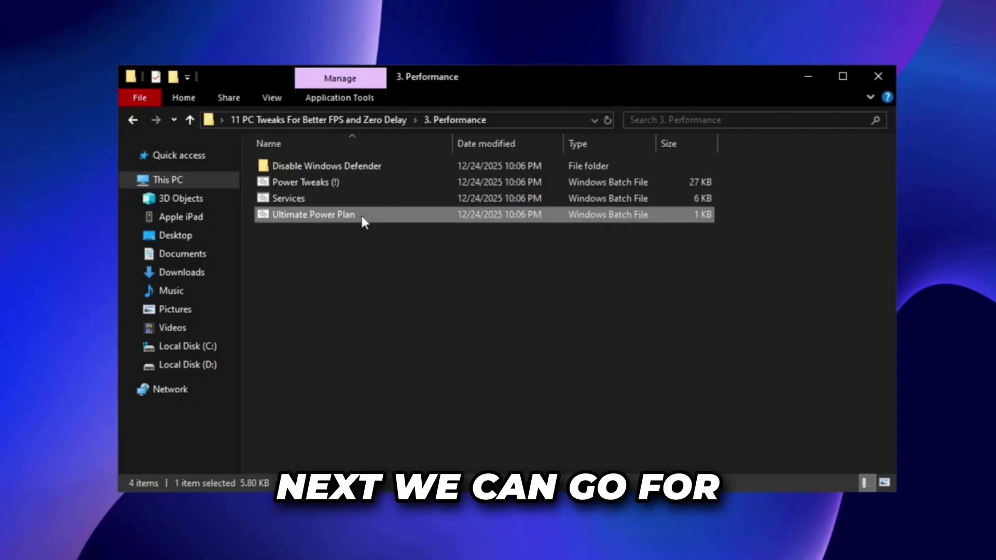
{"action": "right_click", "coordinate": [361, 218]}
{"action": "left_click", "coordinate": [416, 275]}
{"action": "left_click", "coordinate": [437, 300]}
Make Ultimate Performance the active power plan from the additional plans in Power Options
{"action": "key", "text": "super"}
{"action": "type", "text": "power plan"}
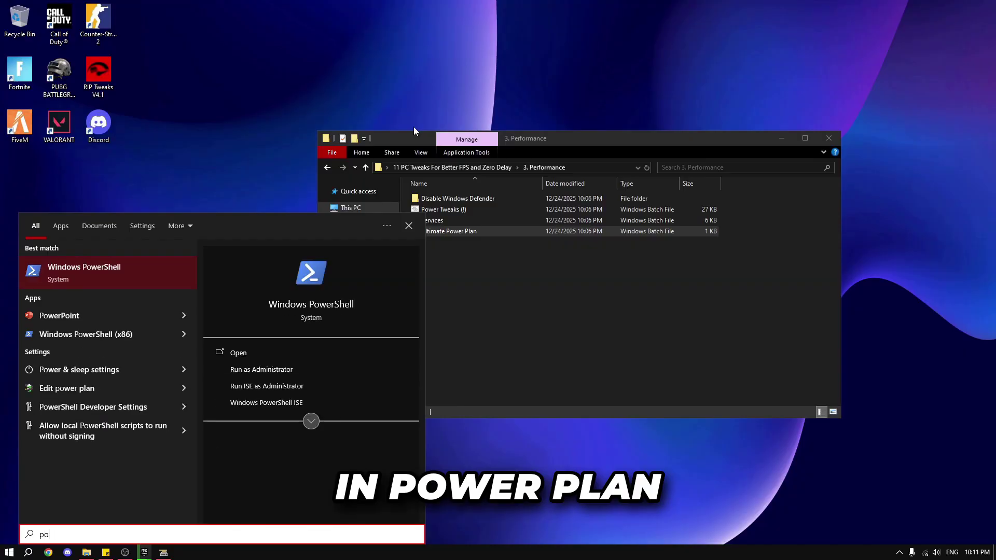
{"action": "left_click", "coordinate": [123, 268]}
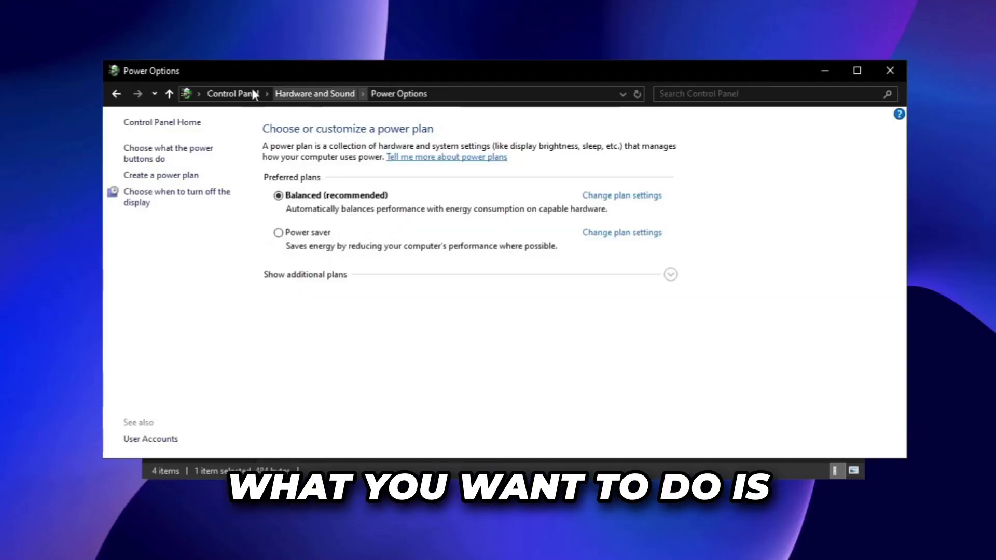
{"action": "left_click", "coordinate": [339, 275]}
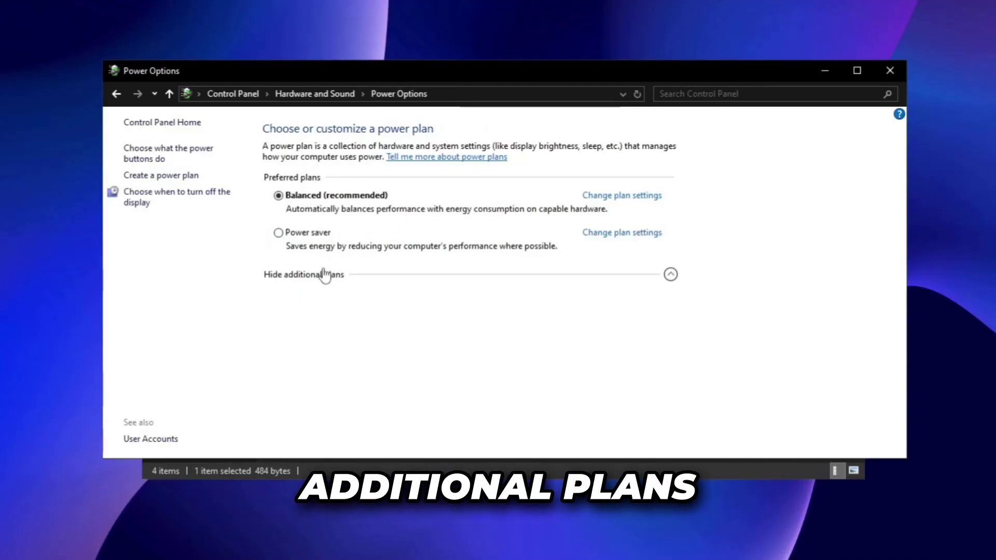
{"action": "left_click", "coordinate": [344, 338]}
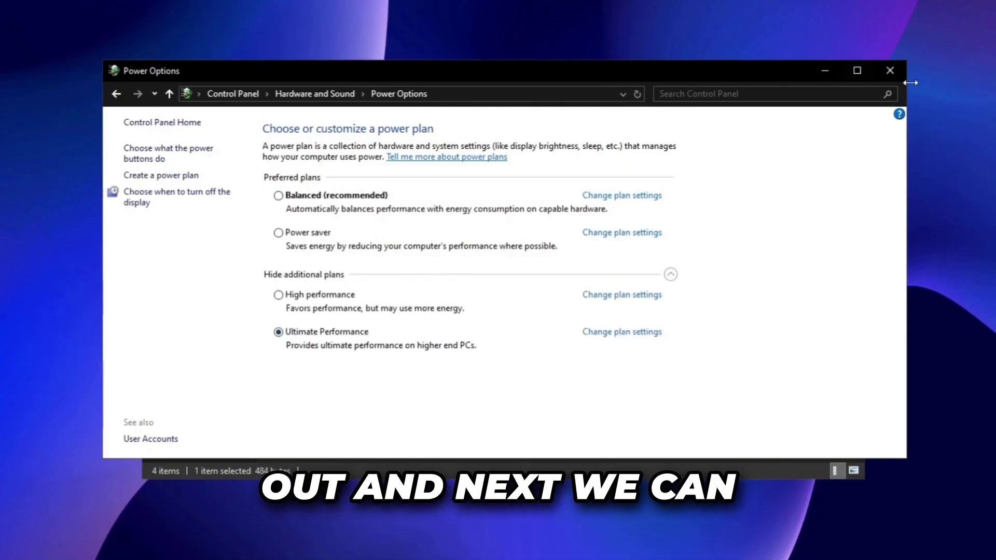
{"action": "left_click", "coordinate": [890, 70]}
{"action": "left_click", "coordinate": [465, 167]}
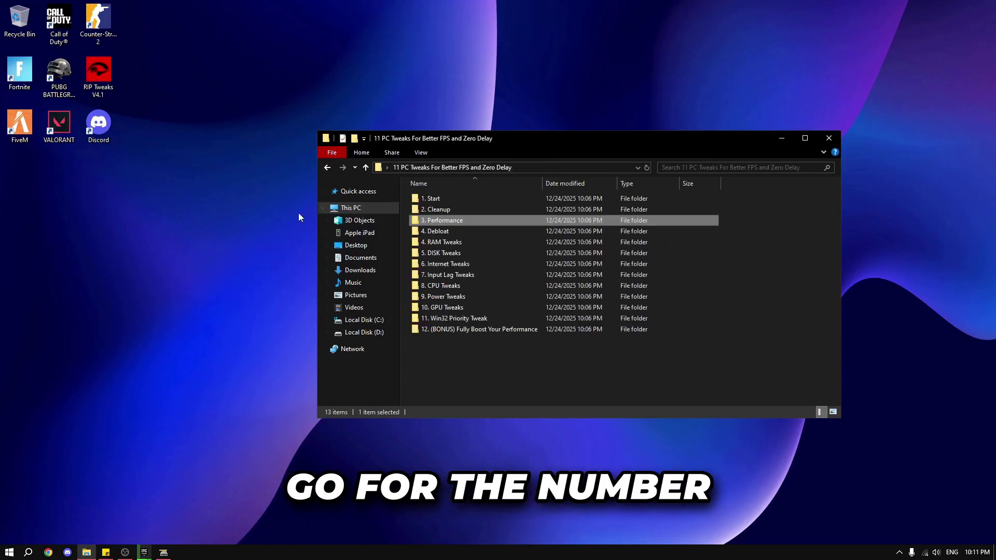
Run the Debloat batch script from the 4. Debloat folder
{"action": "double_click", "coordinate": [442, 229]}
{"action": "left_click", "coordinate": [435, 198]}
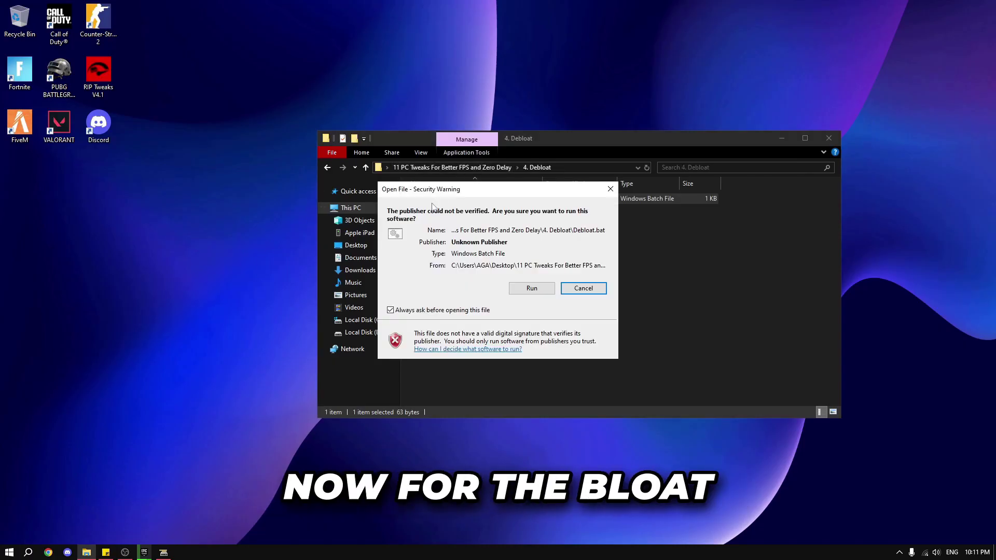
{"action": "left_click", "coordinate": [542, 290]}
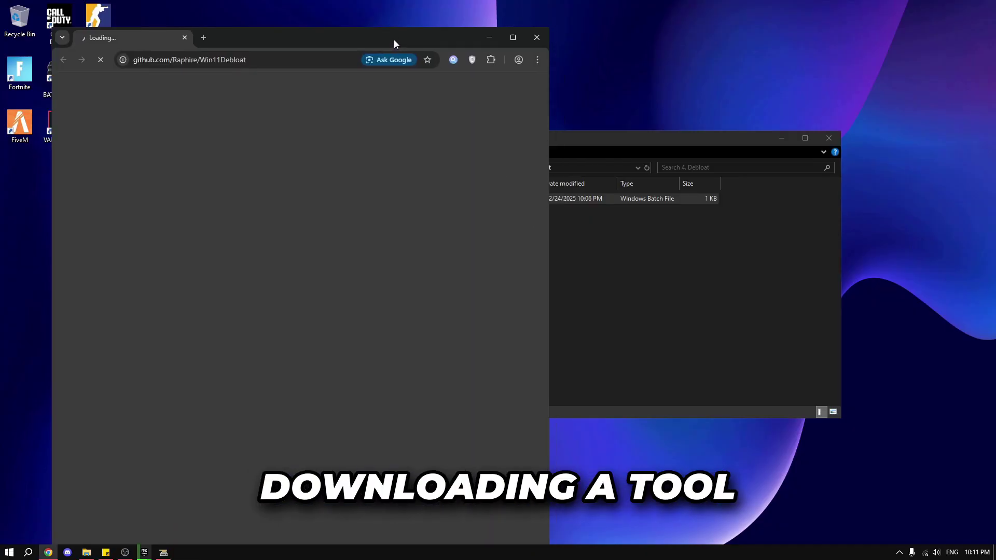
{"action": "scroll", "coordinate": [334, 197], "scroll_direction": "down", "scroll_amount": 10}
Maximize the browser and open the Win11Debloat 2025.12.16 release page
{"action": "double_click", "coordinate": [472, 47]}
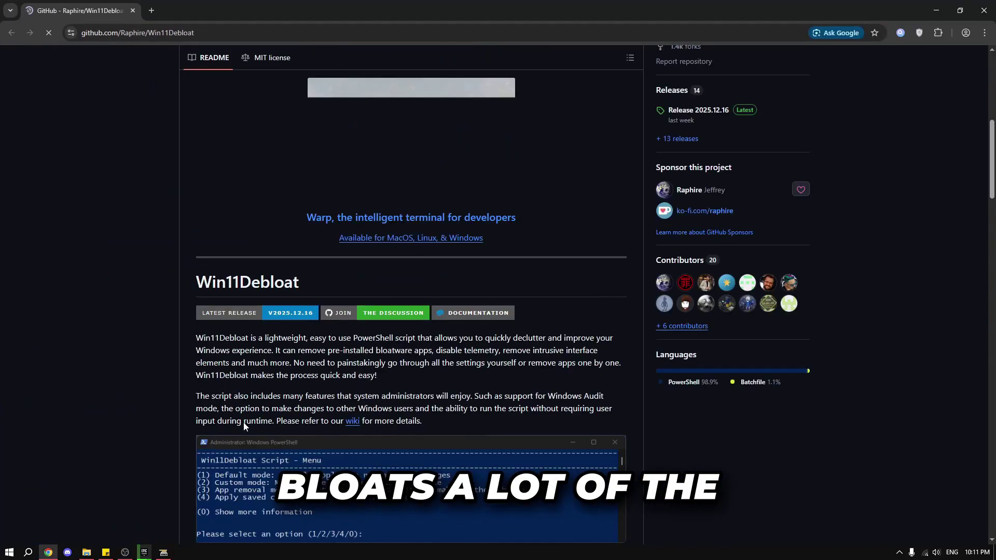
{"action": "scroll", "coordinate": [534, 254], "scroll_direction": "down", "scroll_amount": 4}
{"action": "scroll", "coordinate": [425, 279], "scroll_direction": "down", "scroll_amount": 5}
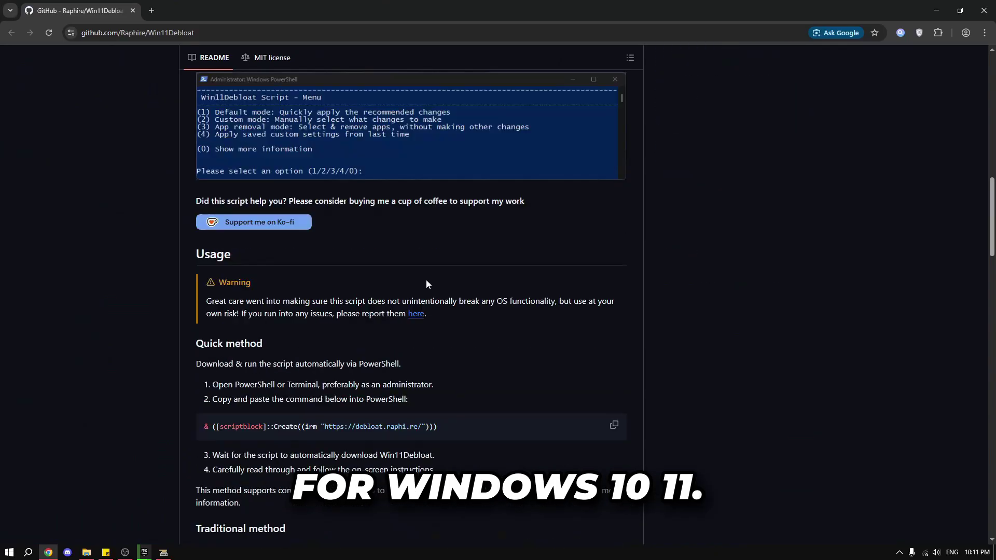
{"action": "scroll", "coordinate": [477, 276], "scroll_direction": "up", "scroll_amount": 15}
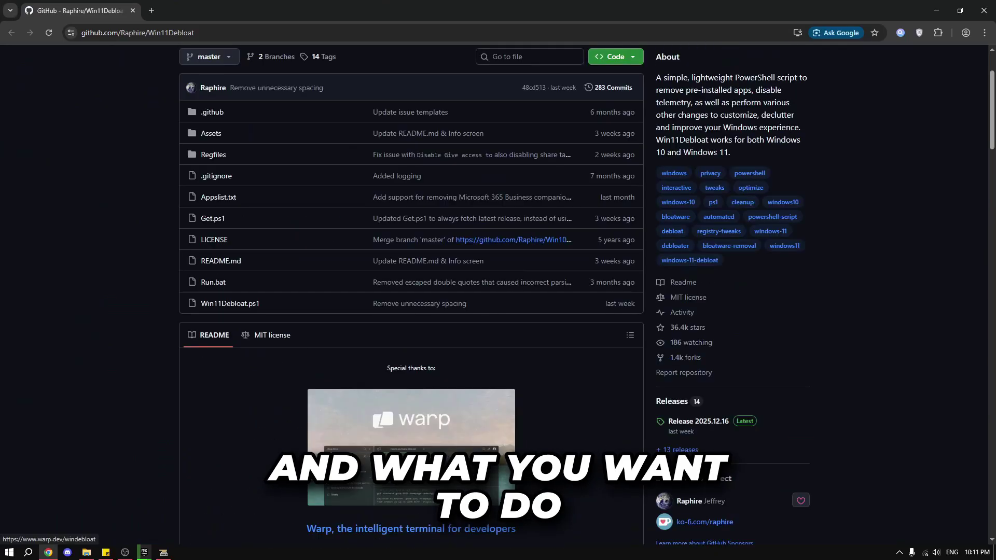
{"action": "left_click", "coordinate": [702, 422]}
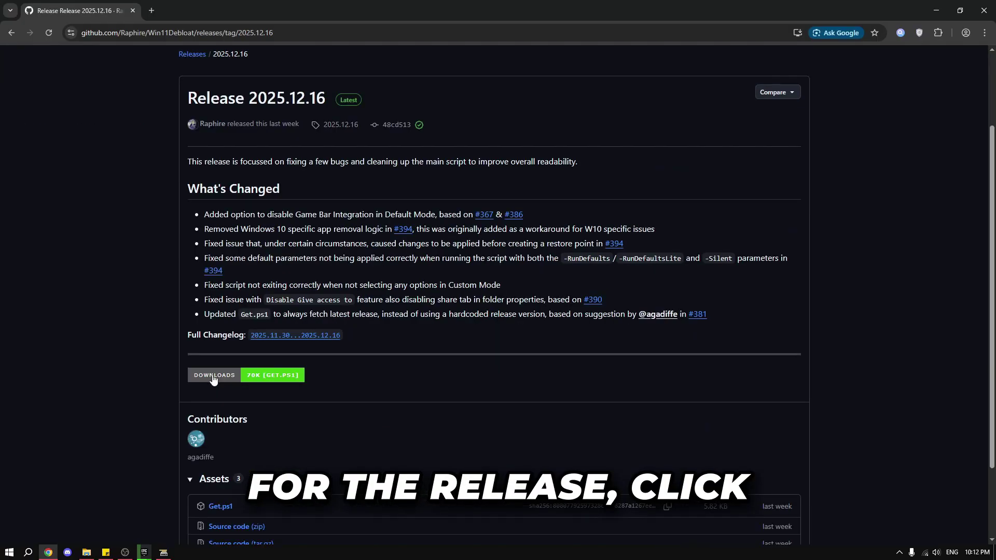
Download Get.ps1 from the release assets and drag it onto the desktop
{"action": "scroll", "coordinate": [478, 332], "scroll_direction": "down", "scroll_amount": 2}
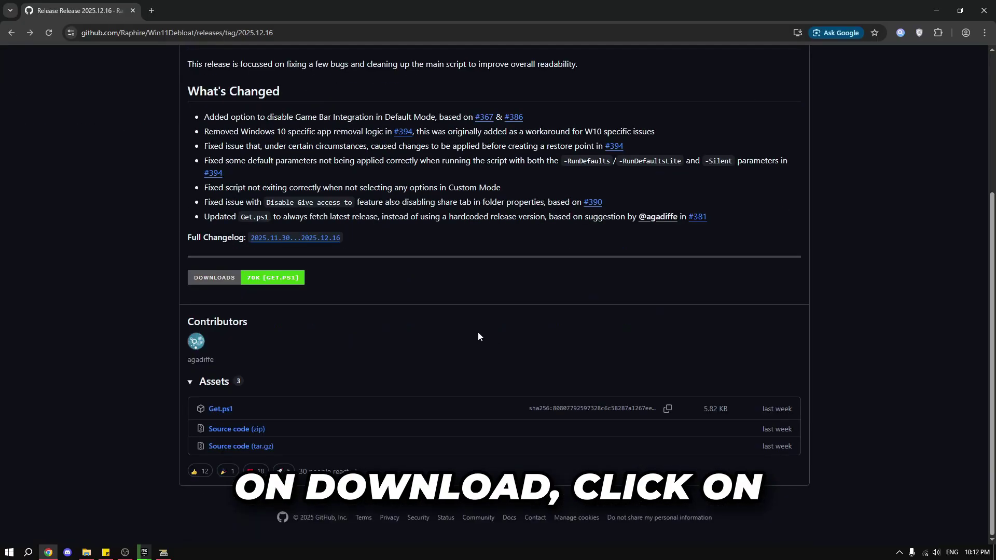
{"action": "left_click", "coordinate": [221, 413]}
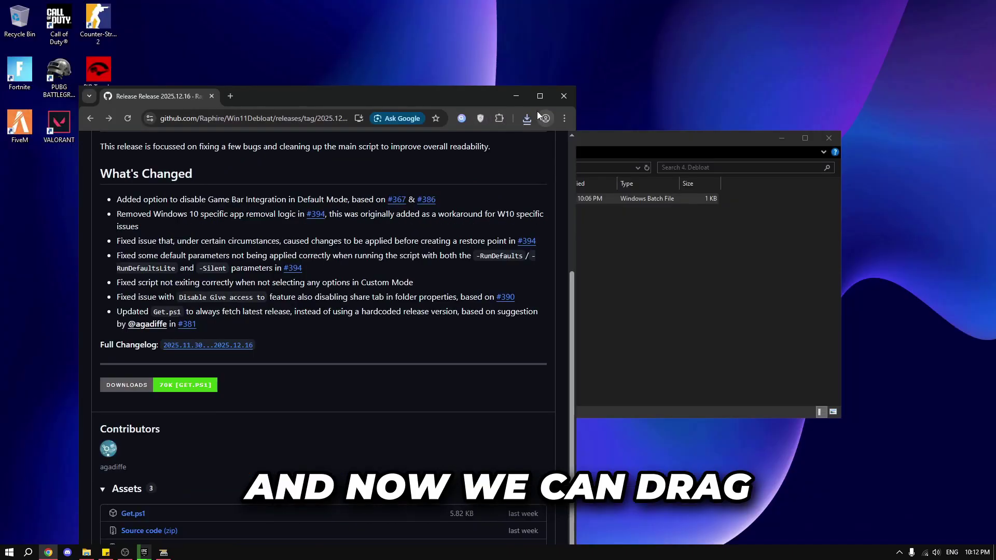
{"action": "left_click", "coordinate": [363, 111]}
{"action": "left_click_drag", "start_coordinate": [443, 155], "coordinate": [668, 68]}
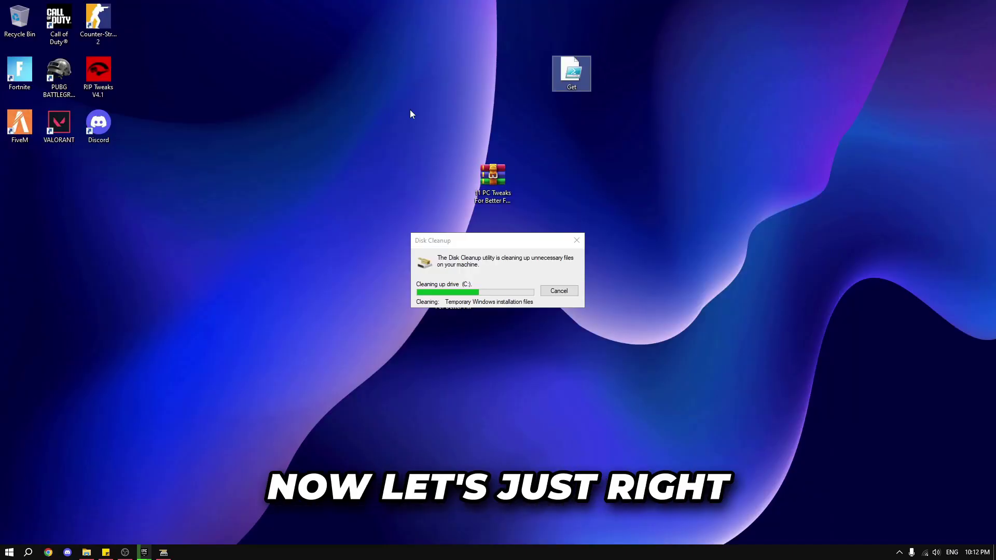
Run Get.ps1 with PowerShell, allowing the unverified script to open
{"action": "right_click", "coordinate": [574, 65]}
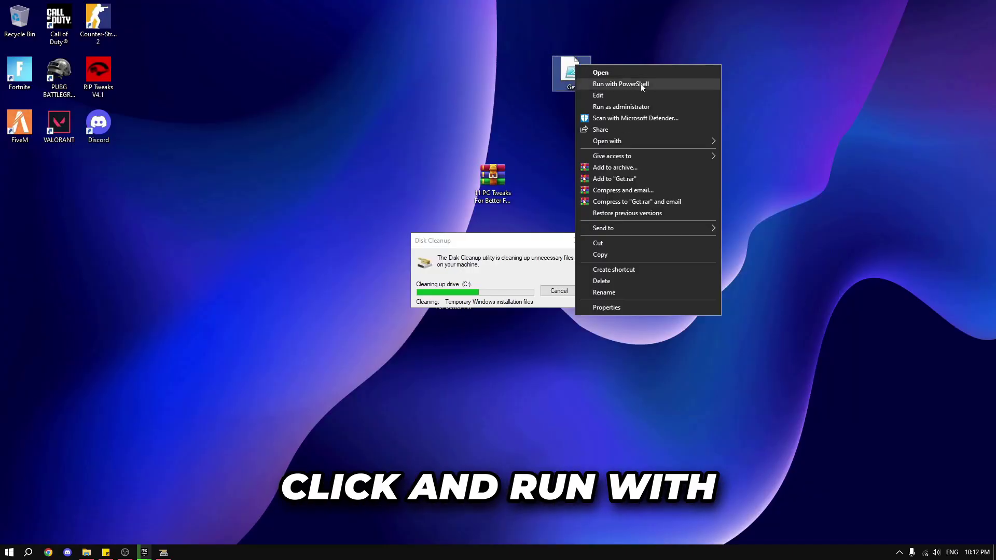
{"action": "left_click", "coordinate": [629, 82]}
{"action": "left_click", "coordinate": [529, 288]}
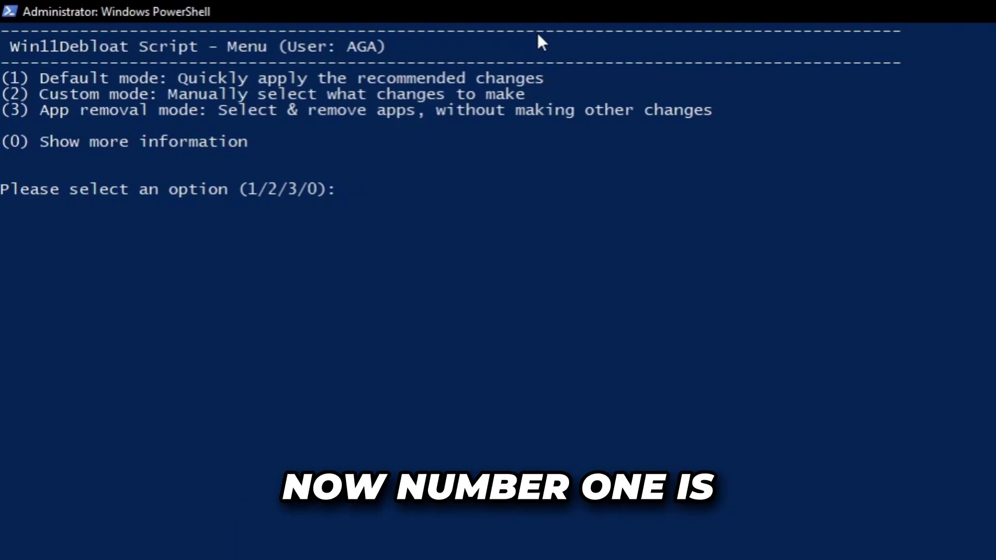
Choose default mode (1), answer n to removing apps, and execute the listed changes
{"action": "type", "text": "1"}
{"action": "key", "text": "Return"}
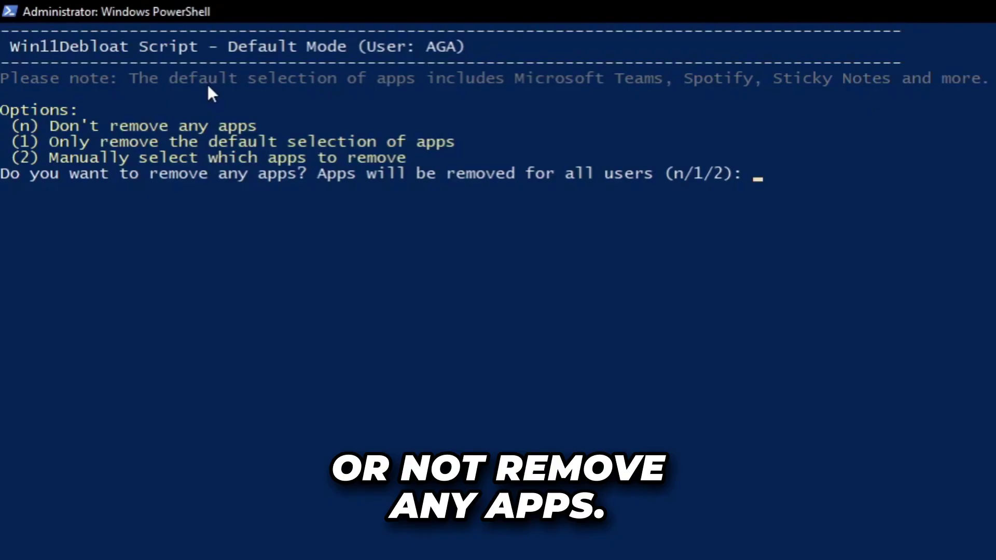
{"action": "type", "text": "n"}
{"action": "key", "text": "Return"}
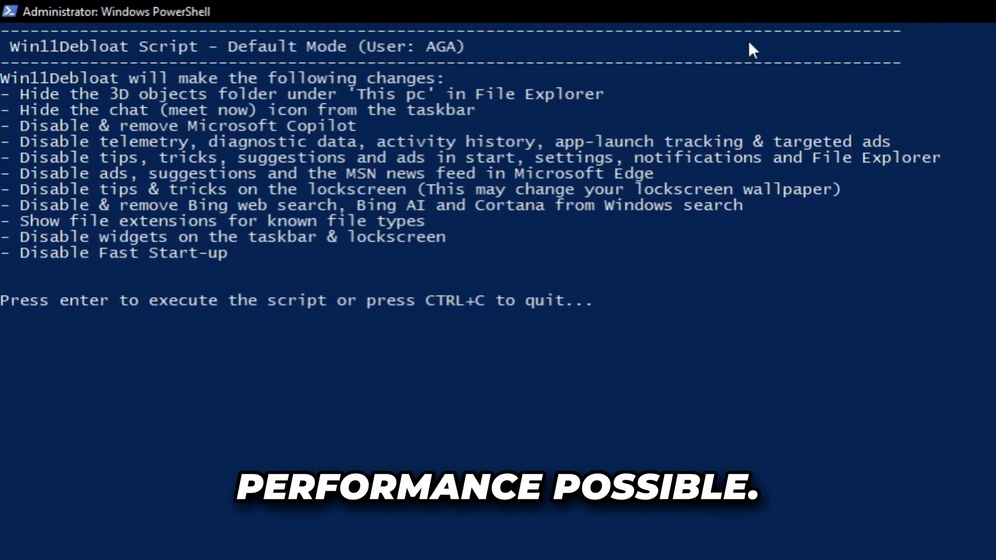
{"action": "key", "text": "Return"}
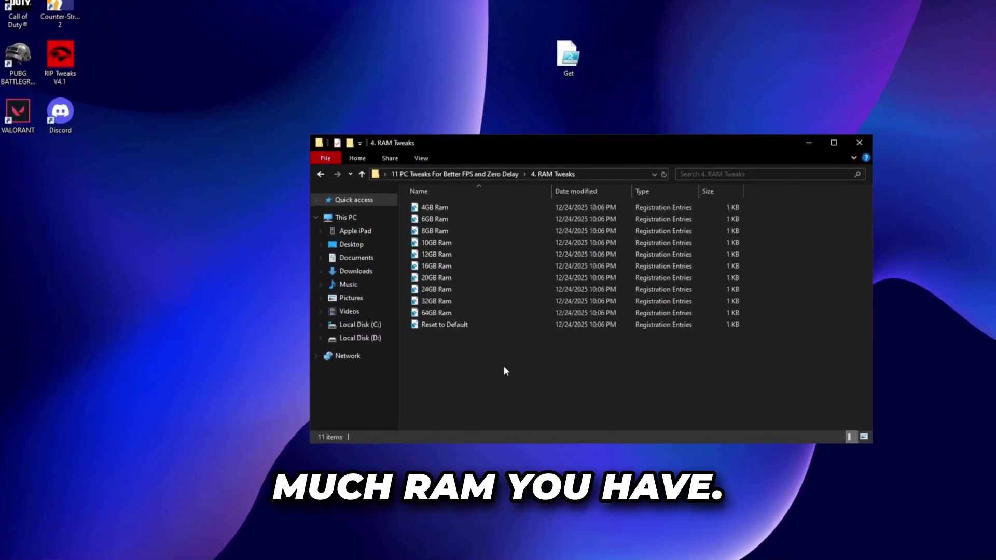
Check in Task Manager's Performance view that the PC has 32 GB of memory
{"action": "right_click", "coordinate": [596, 558]}
{"action": "left_click", "coordinate": [597, 534]}
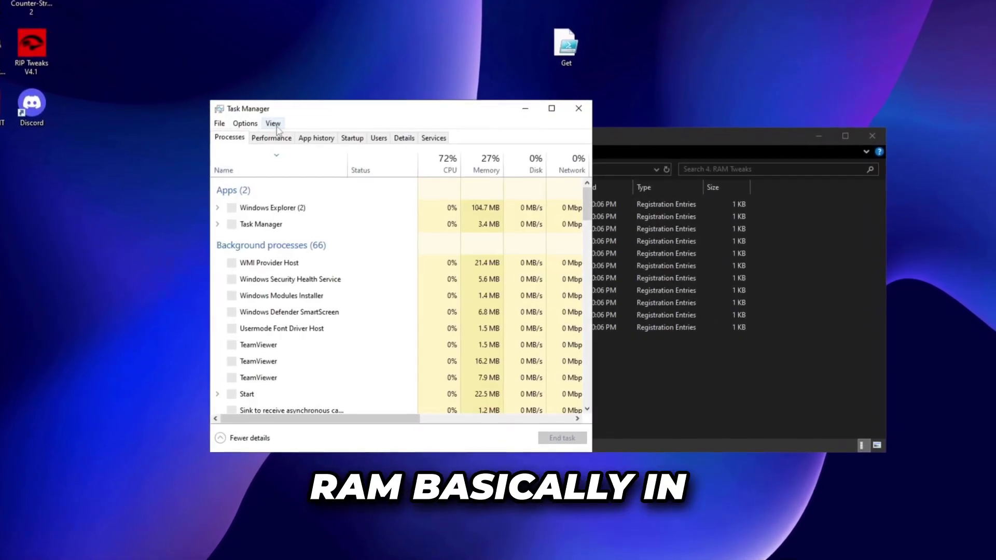
{"action": "left_click", "coordinate": [267, 136]}
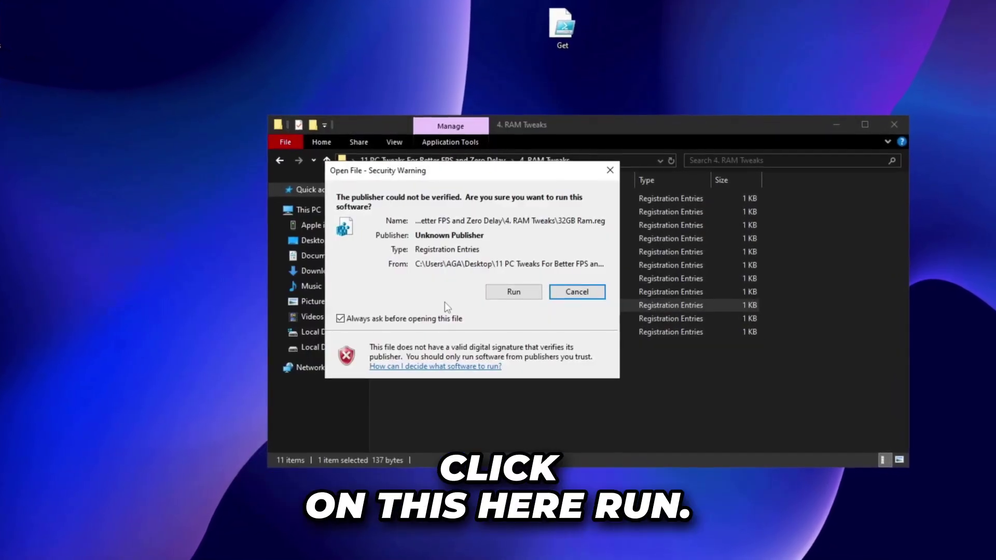
Merge the 32GB Ram.reg tweak into the registry and return to the main tweaks folder
{"action": "left_click", "coordinate": [516, 291]}
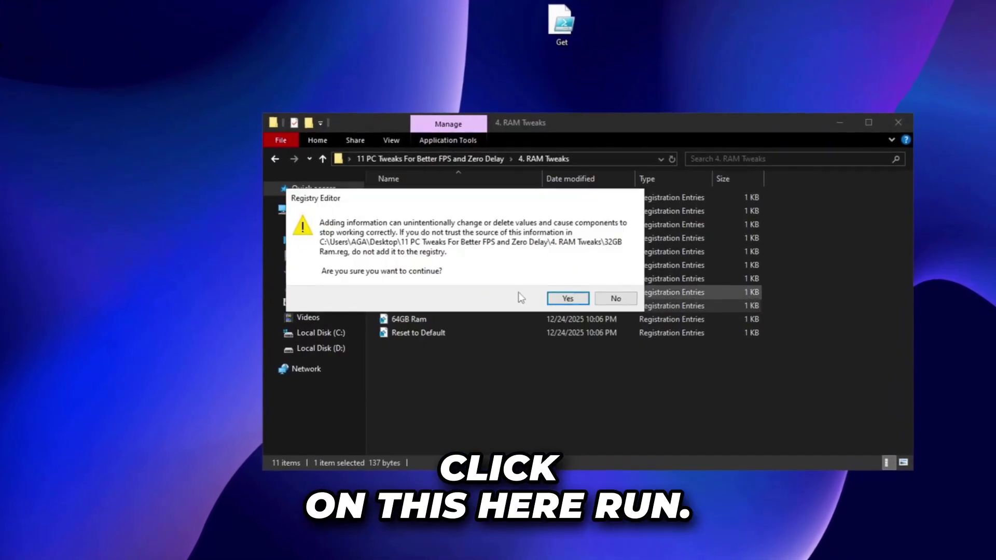
{"action": "left_click", "coordinate": [568, 296]}
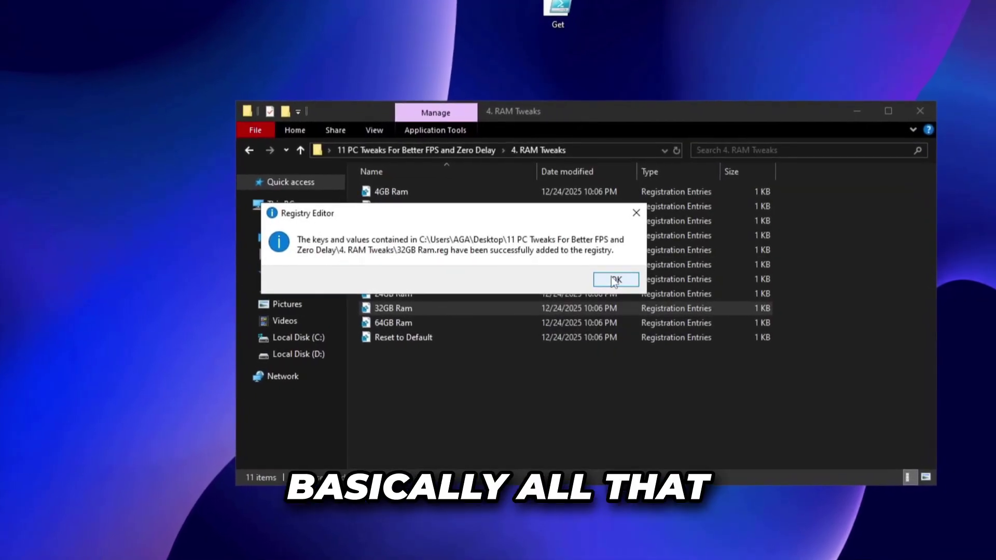
{"action": "left_click", "coordinate": [616, 279]}
{"action": "left_click", "coordinate": [437, 148]}
{"action": "left_click", "coordinate": [339, 252]}
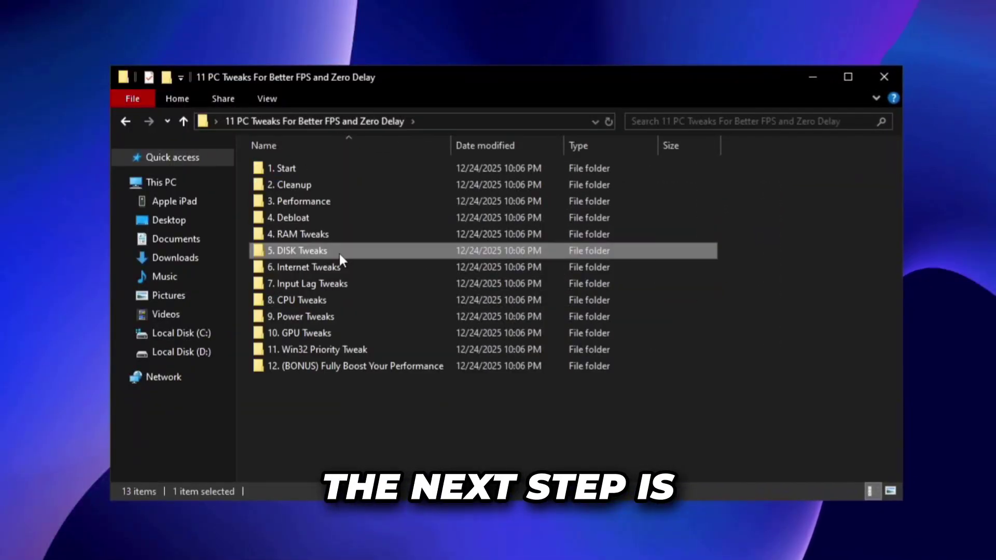
Open 5. DISK Tweaks, compare its SSD and HDD folders, and enter SSD
{"action": "double_click", "coordinate": [339, 251]}
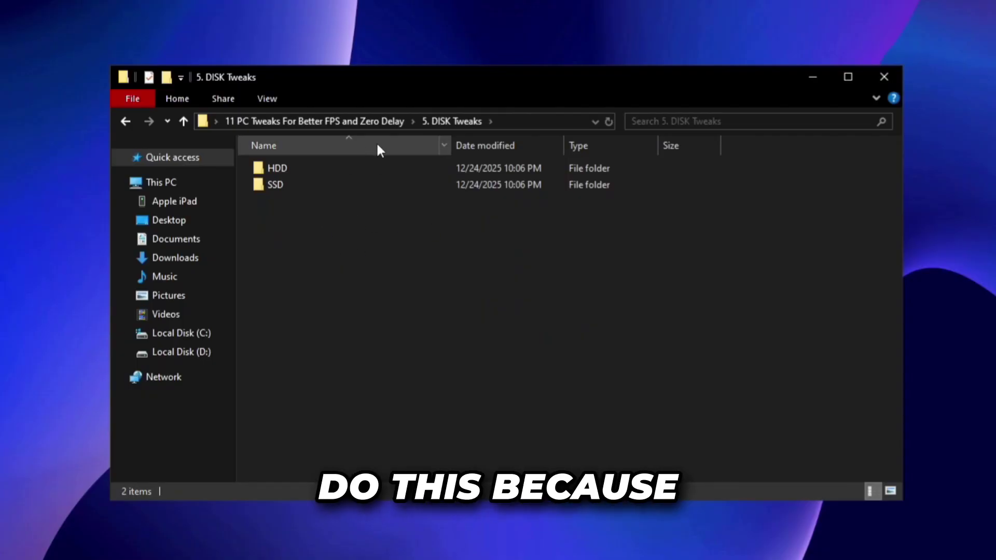
{"action": "double_click", "coordinate": [313, 188]}
{"action": "left_click", "coordinate": [441, 121]}
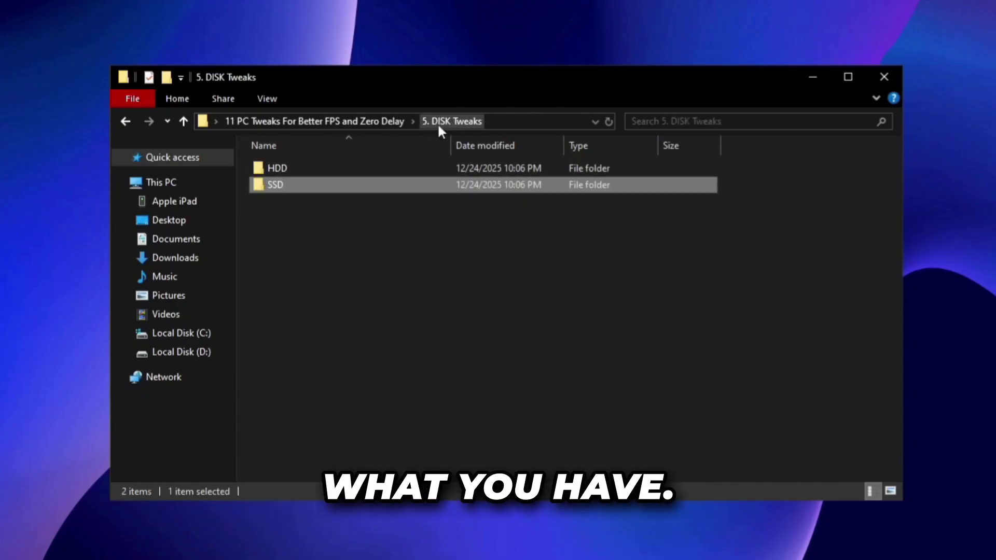
{"action": "left_click", "coordinate": [305, 170]}
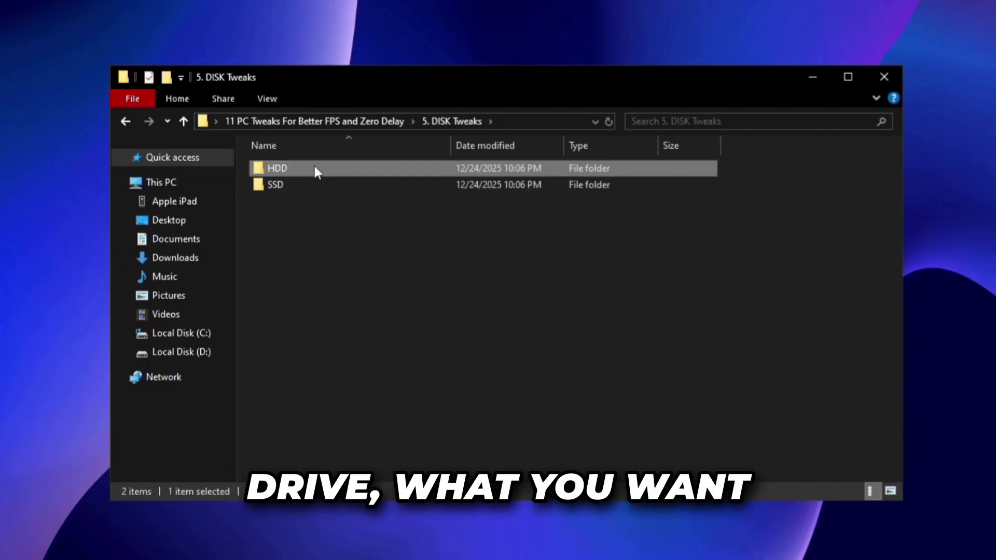
{"action": "double_click", "coordinate": [292, 184]}
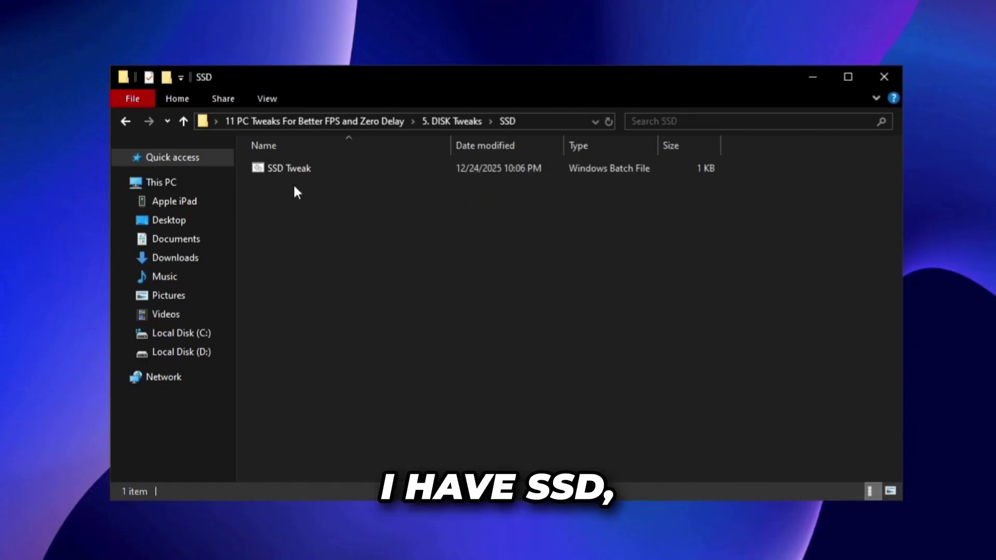
Run SSD Tweak as administrator, allowing the unverified batch file through the security warning
{"action": "right_click", "coordinate": [383, 165]}
{"action": "left_click", "coordinate": [362, 172]}
{"action": "right_click", "coordinate": [362, 172]}
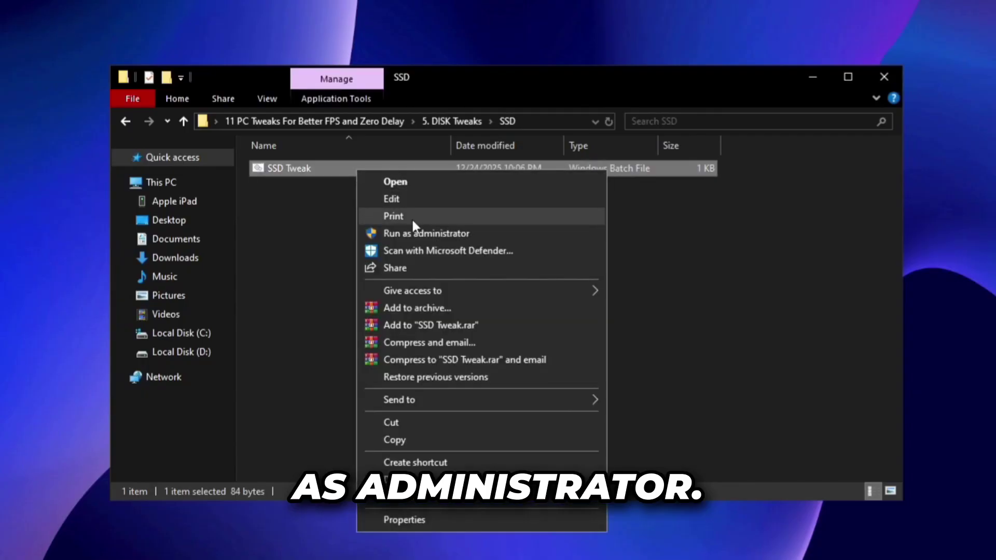
{"action": "left_click", "coordinate": [409, 232]}
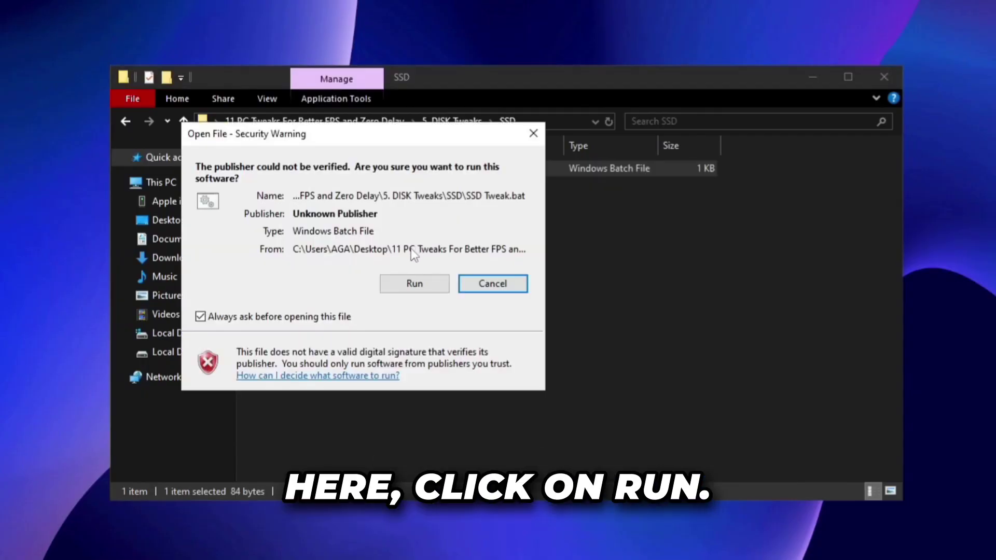
{"action": "left_click", "coordinate": [395, 283]}
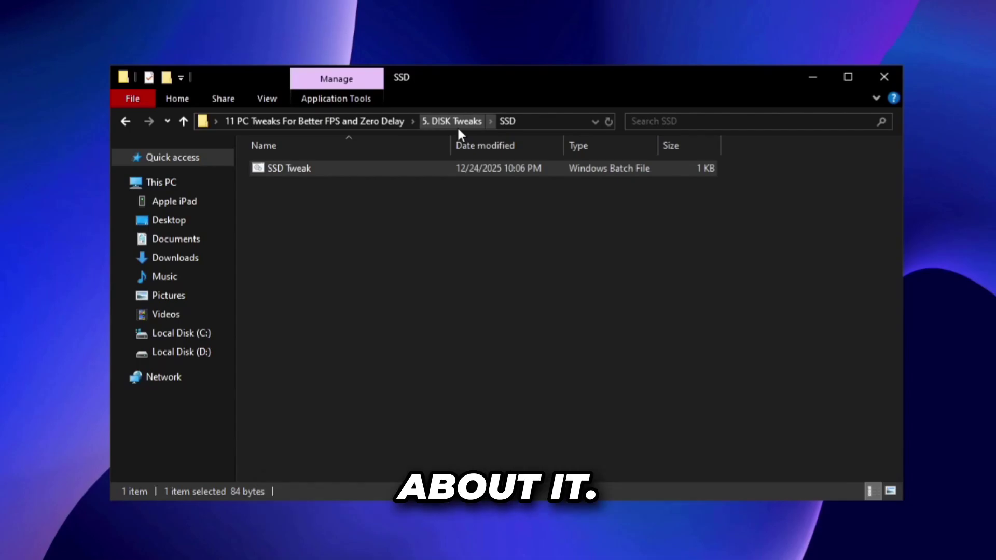
{"action": "left_click", "coordinate": [457, 126]}
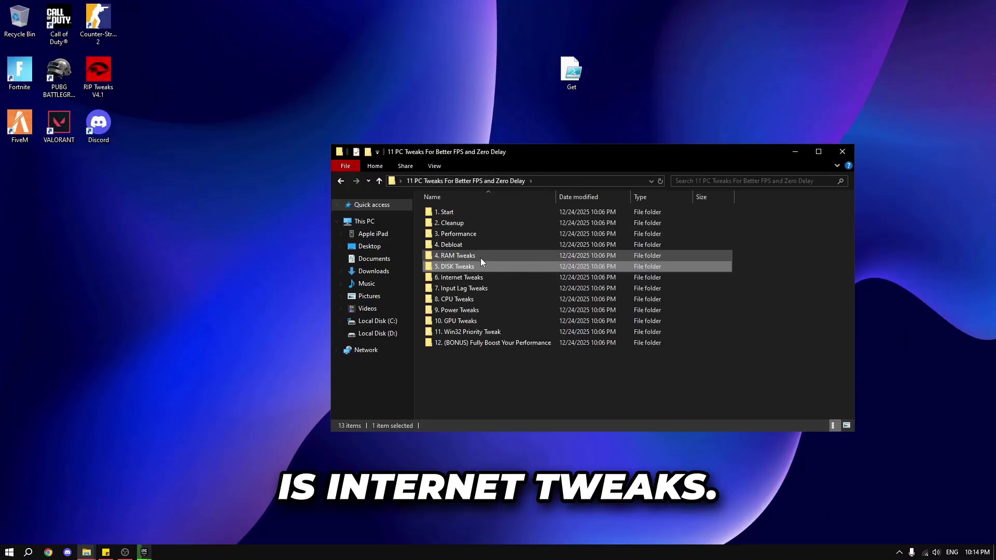
{"action": "double_click", "coordinate": [462, 279]}
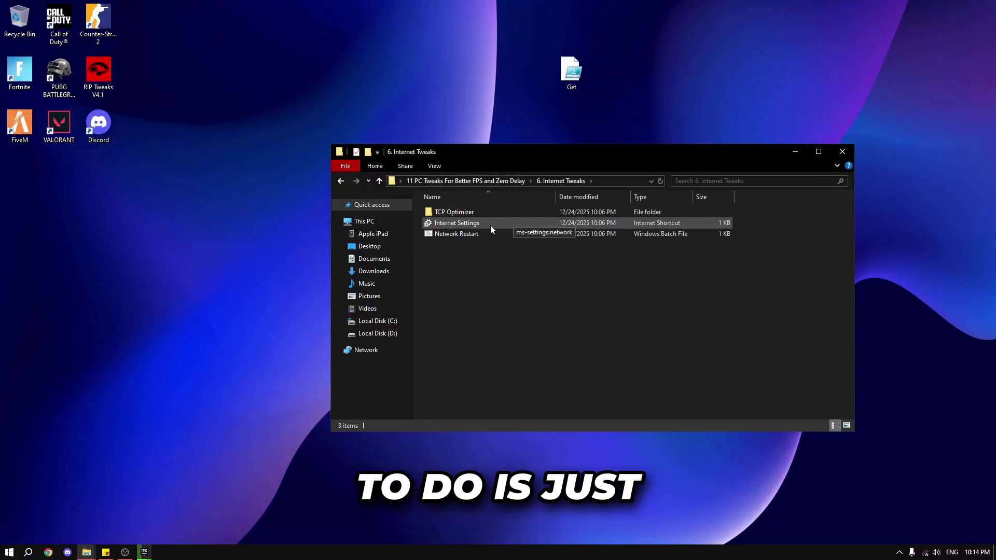
Run Network Restart as administrator so the command prompt renews IP and cycles interfaces
{"action": "right_click", "coordinate": [459, 232]}
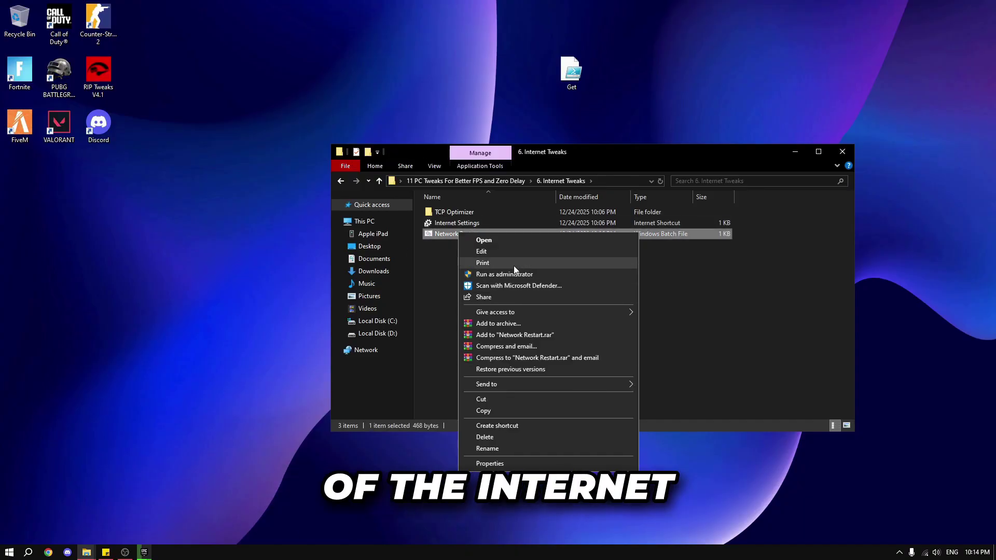
{"action": "left_click", "coordinate": [501, 274]}
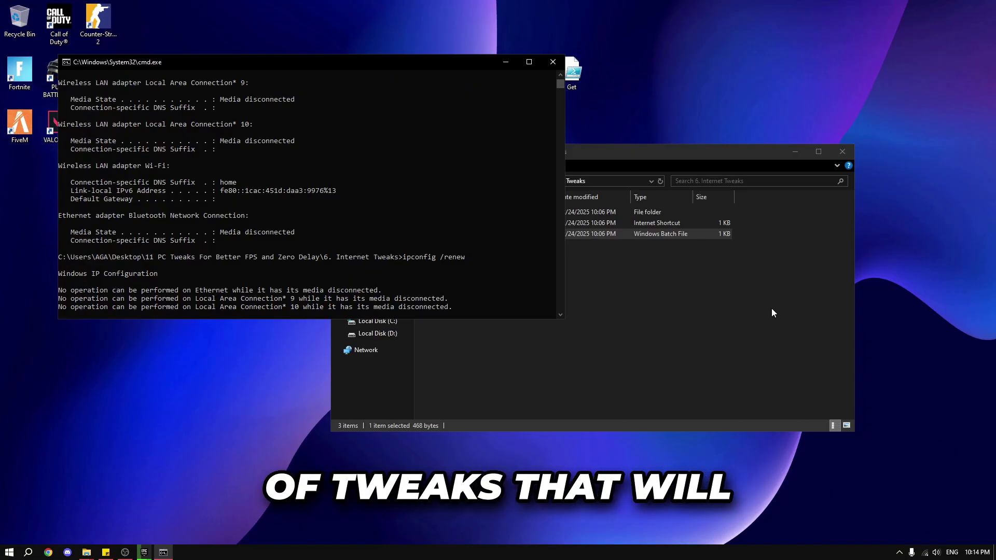
{"action": "left_click", "coordinate": [742, 317]}
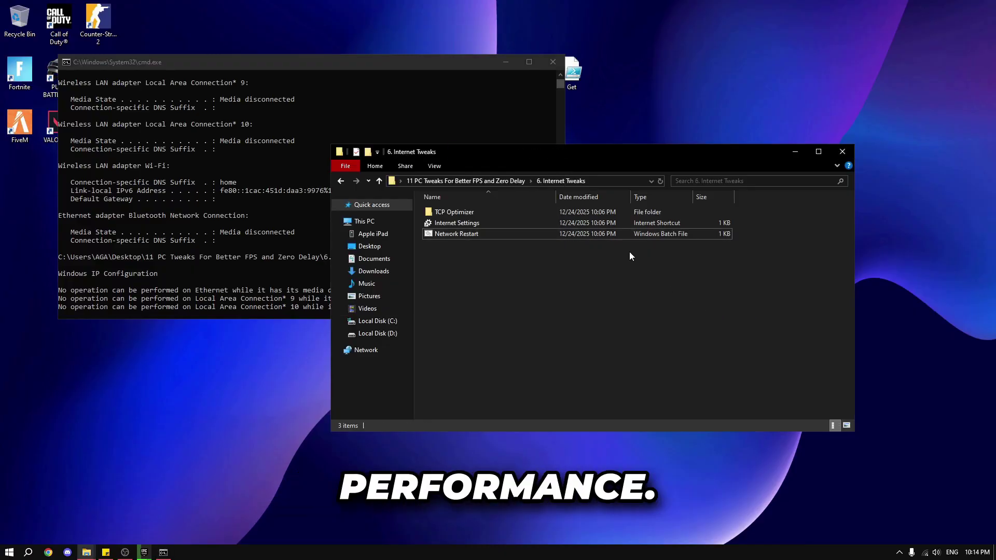
{"action": "double_click", "coordinate": [472, 215]}
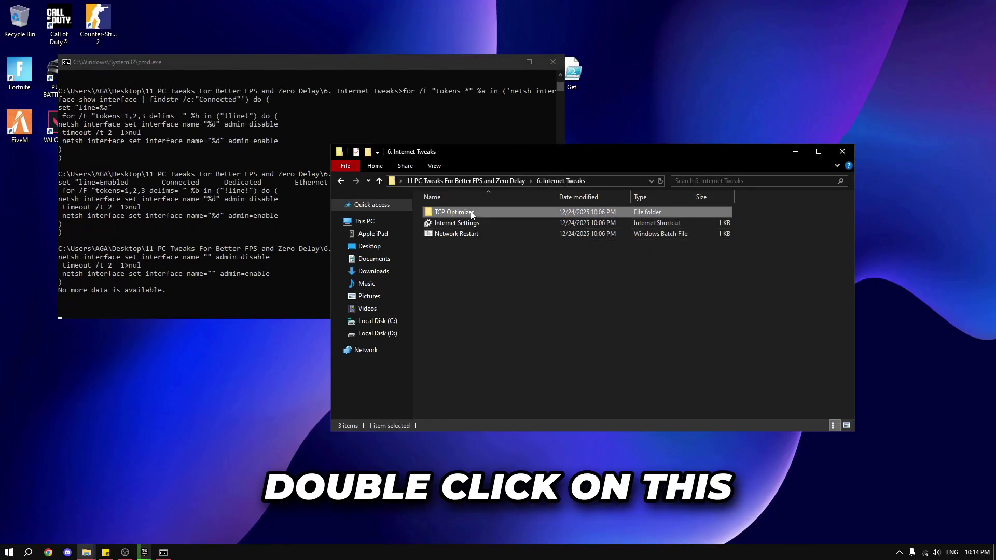
Launch TCP Optimizer as administrator and import the RIP Tweaks.spg settings file
{"action": "right_click", "coordinate": [443, 226]}
{"action": "left_click", "coordinate": [488, 248]}
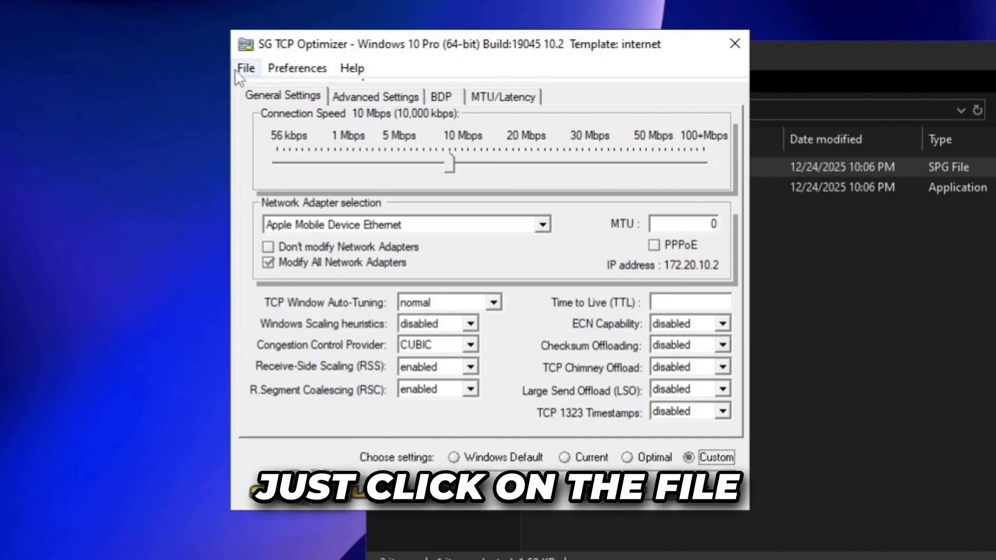
{"action": "left_click", "coordinate": [243, 68]}
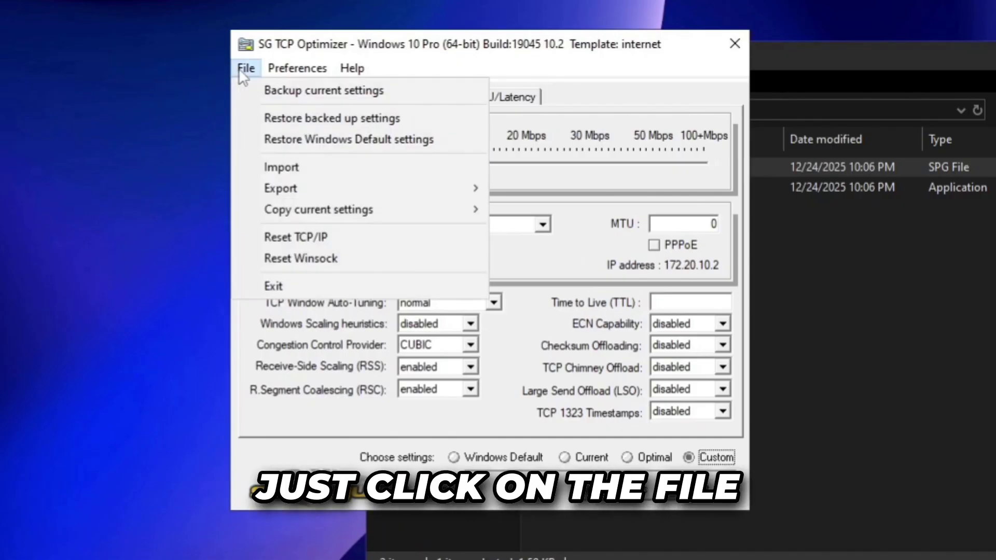
{"action": "left_click", "coordinate": [331, 167]}
{"action": "left_click", "coordinate": [353, 235]}
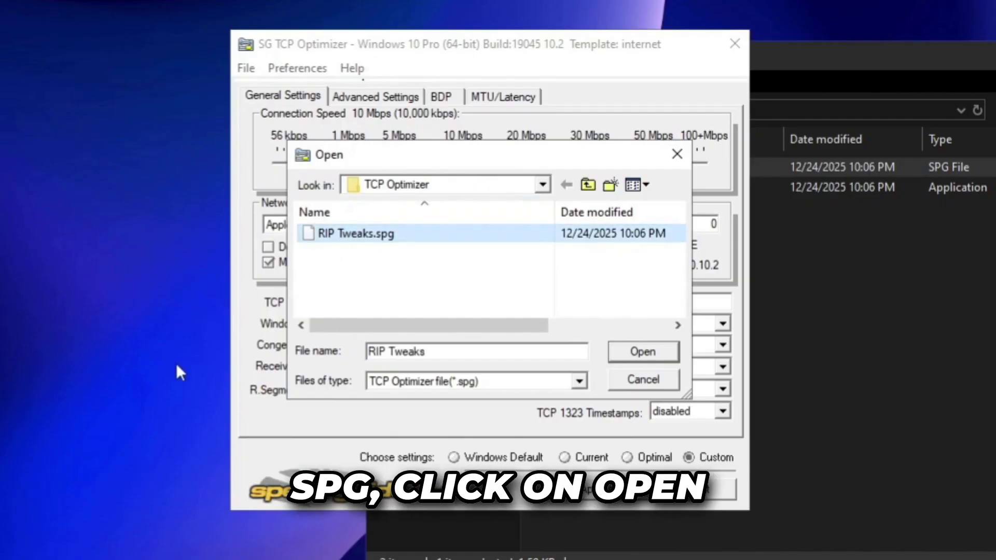
{"action": "left_click", "coordinate": [643, 352]}
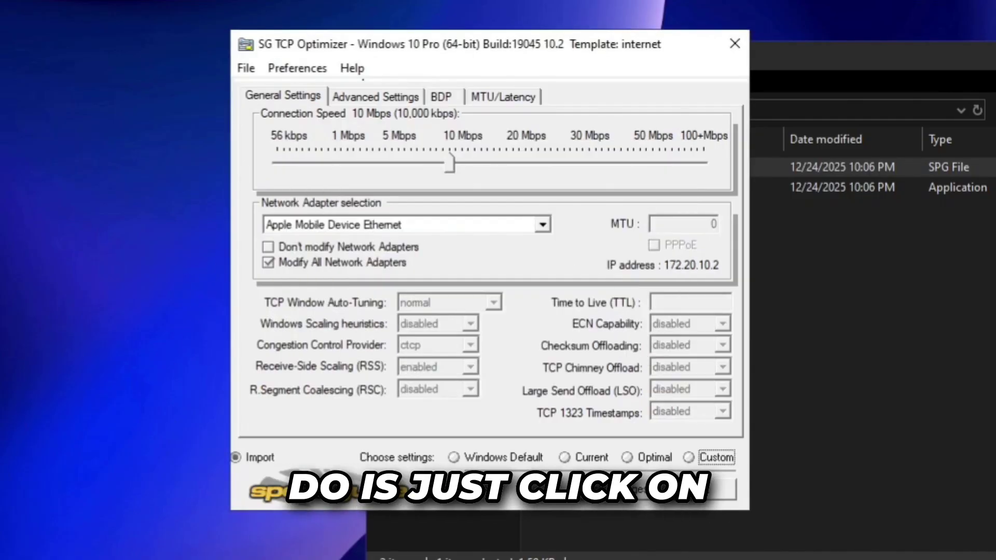
Apply the imported settings, confirm the changes, and decline rebooting now
{"action": "key", "text": "Return"}
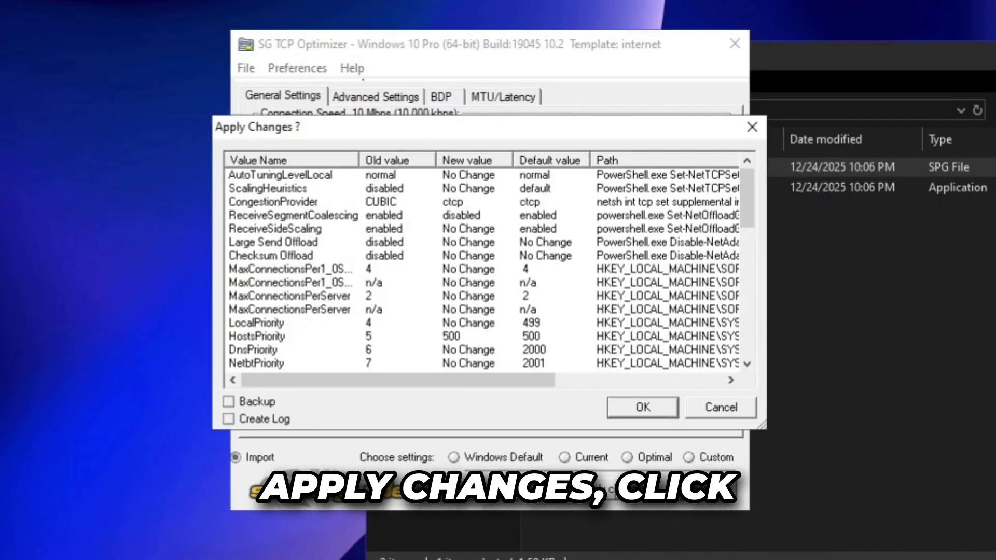
{"action": "left_click", "coordinate": [642, 408]}
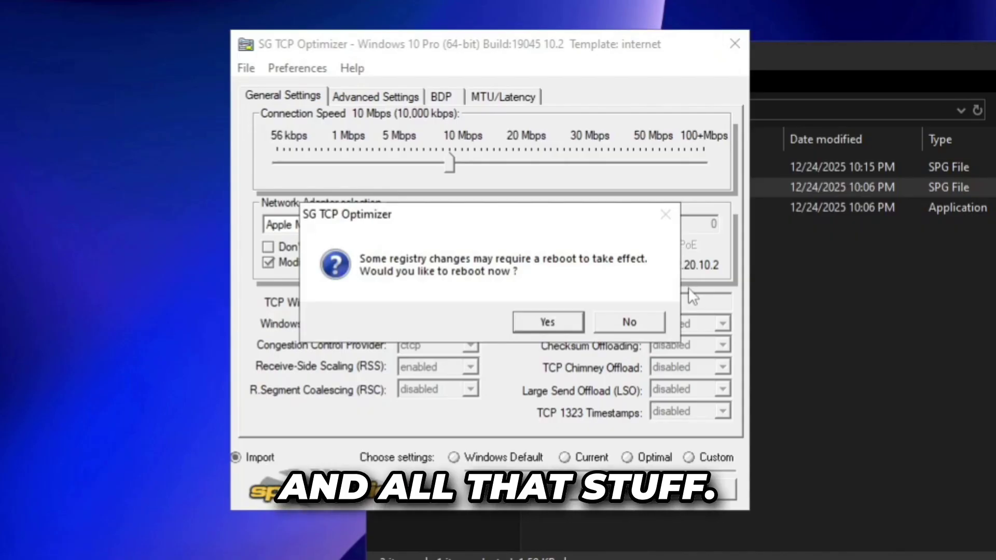
{"action": "left_click", "coordinate": [625, 322]}
{"action": "left_click", "coordinate": [735, 43]}
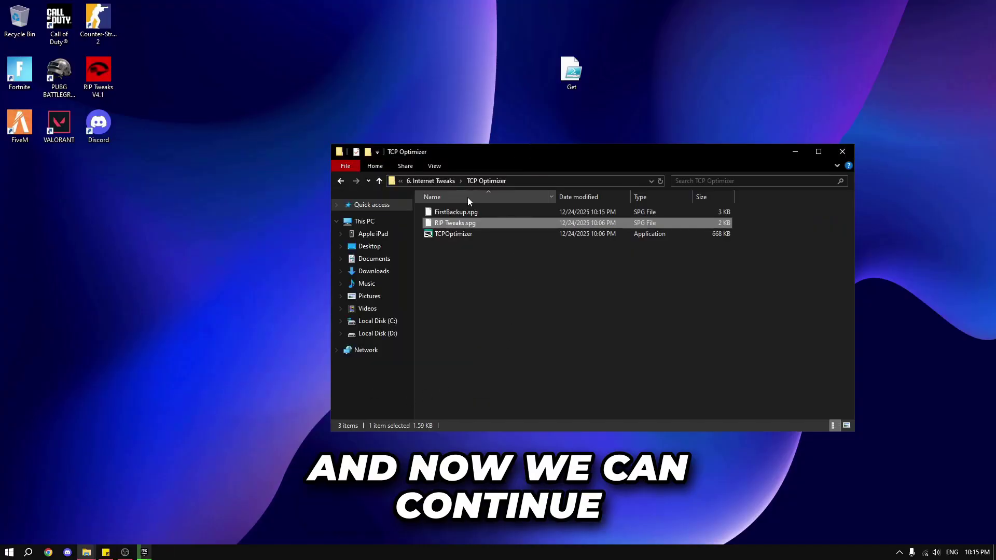
Launch DeviceCleanup from the 7. Input Lag Tweaks folder
{"action": "left_click", "coordinate": [447, 181]}
{"action": "left_click", "coordinate": [497, 180]}
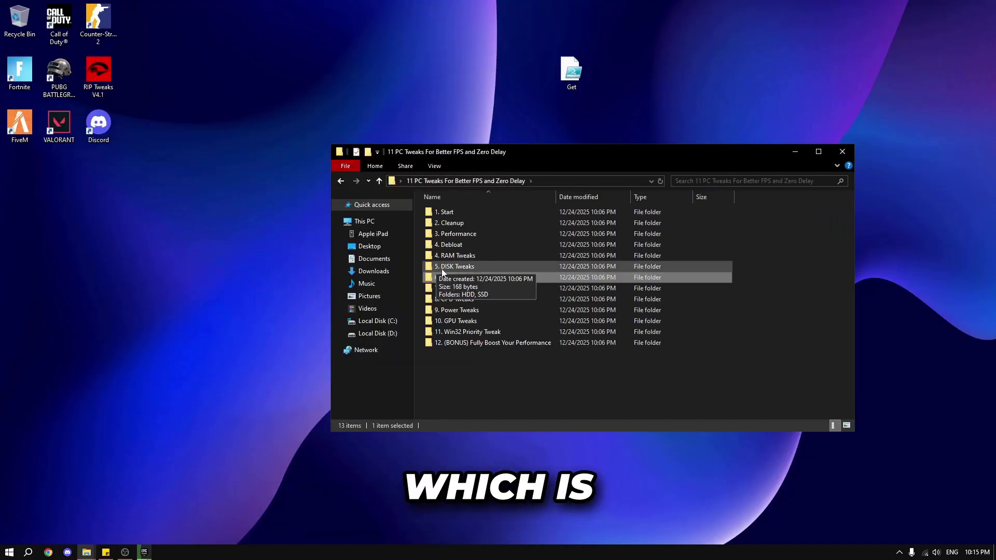
{"action": "double_click", "coordinate": [477, 289]}
{"action": "left_click", "coordinate": [484, 214]}
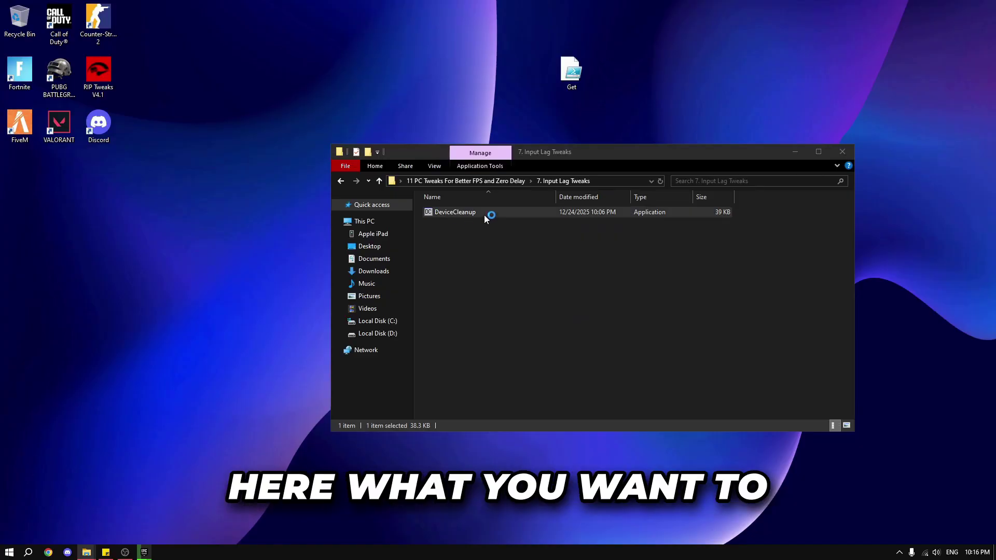
{"action": "double_click", "coordinate": [504, 212]}
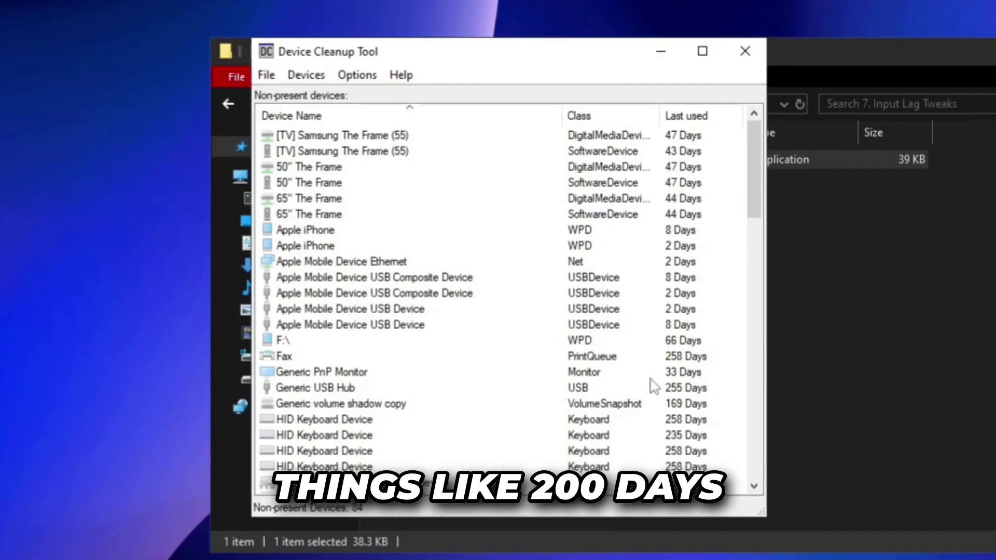
Select all 84 non-present devices and remove them, then close the tool
{"action": "scroll", "coordinate": [734, 451], "scroll_direction": "down", "scroll_amount": 3}
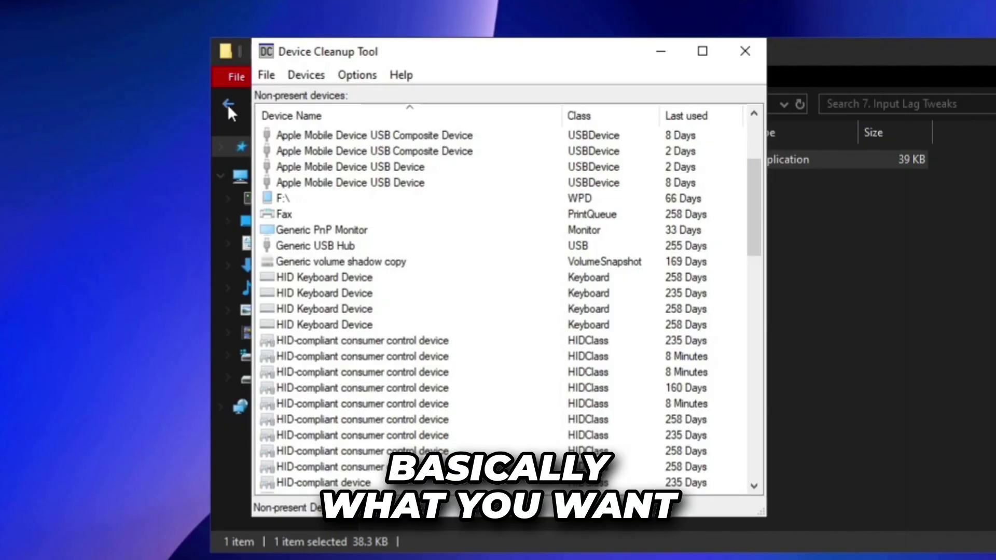
{"action": "left_click", "coordinate": [266, 76]}
{"action": "left_click", "coordinate": [306, 75]}
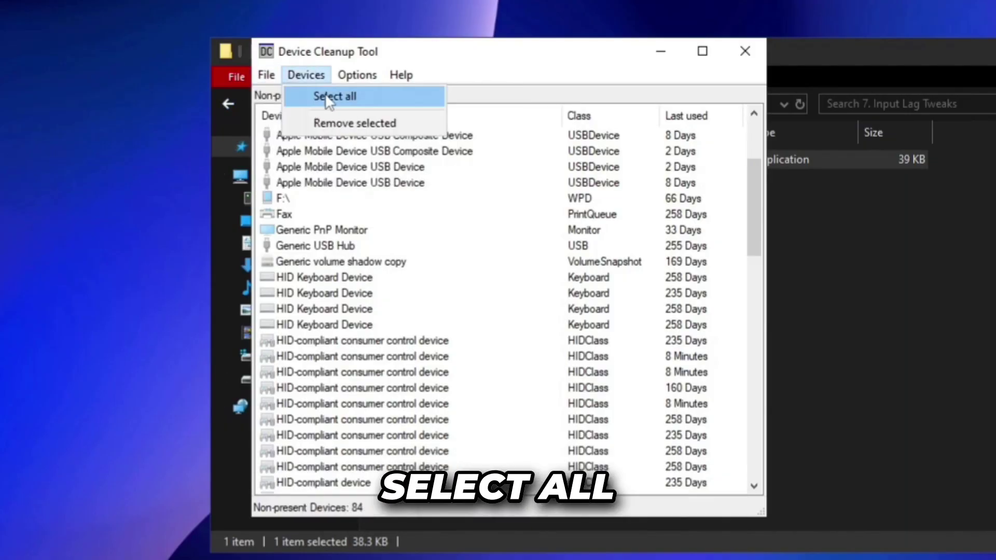
{"action": "left_click", "coordinate": [322, 97]}
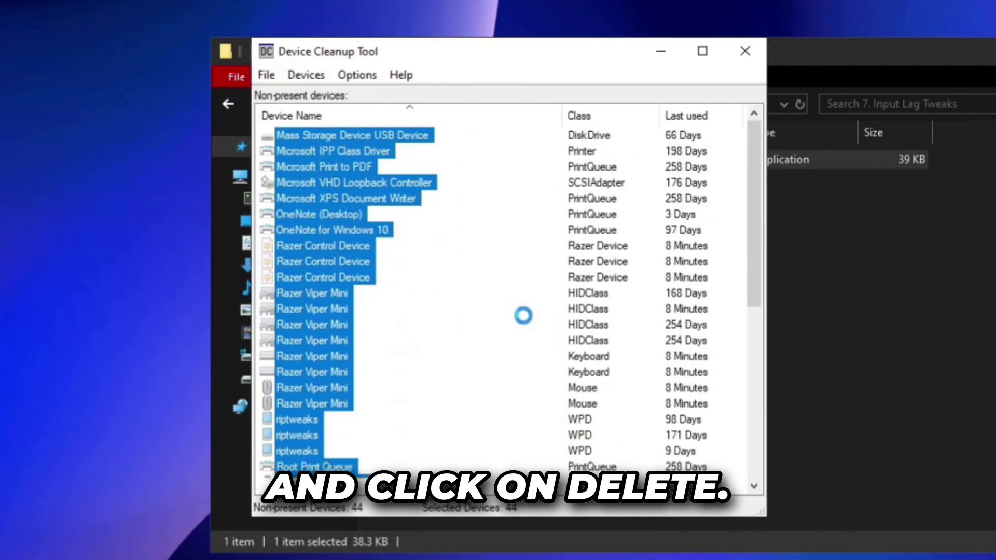
{"action": "left_click", "coordinate": [745, 50]}
{"action": "left_click", "coordinate": [437, 182]}
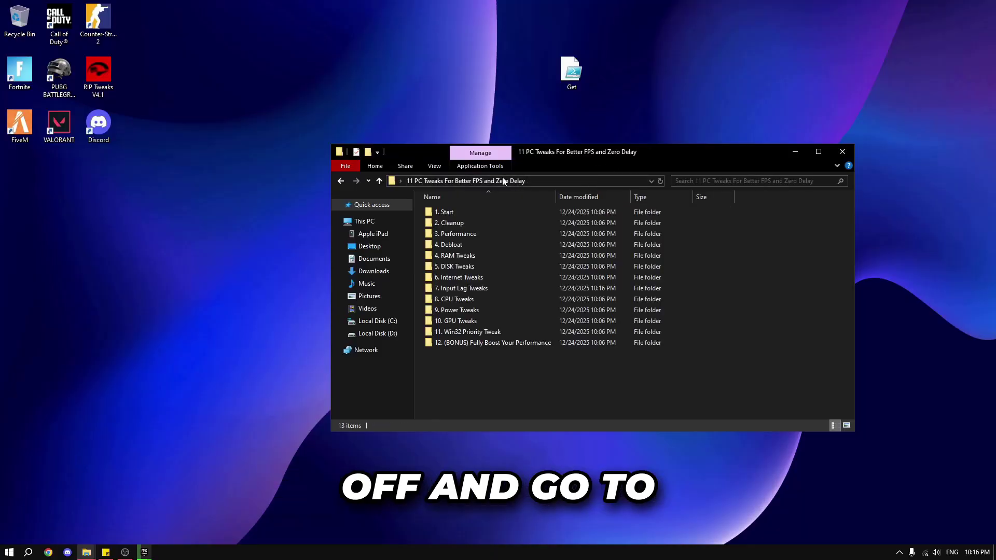
Run the AMD tweak in 8. CPU Tweaks as administrator
{"action": "double_click", "coordinate": [449, 299]}
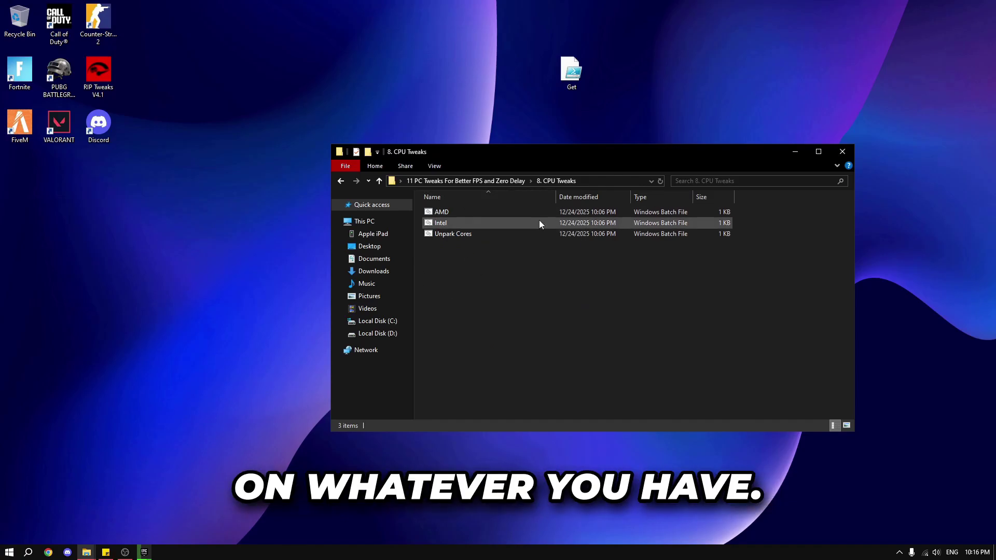
{"action": "left_click", "coordinate": [476, 212]}
{"action": "right_click", "coordinate": [474, 212]}
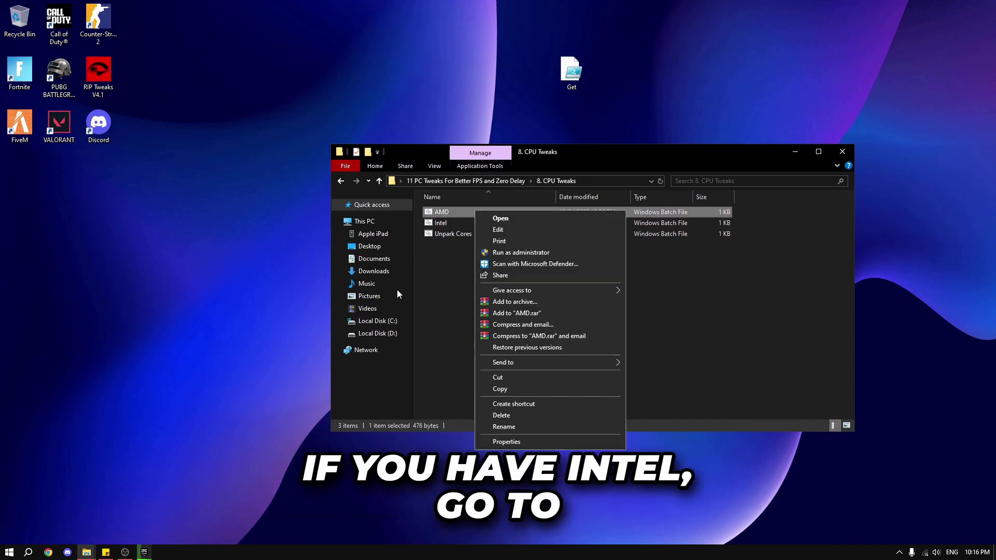
{"action": "left_click", "coordinate": [545, 249]}
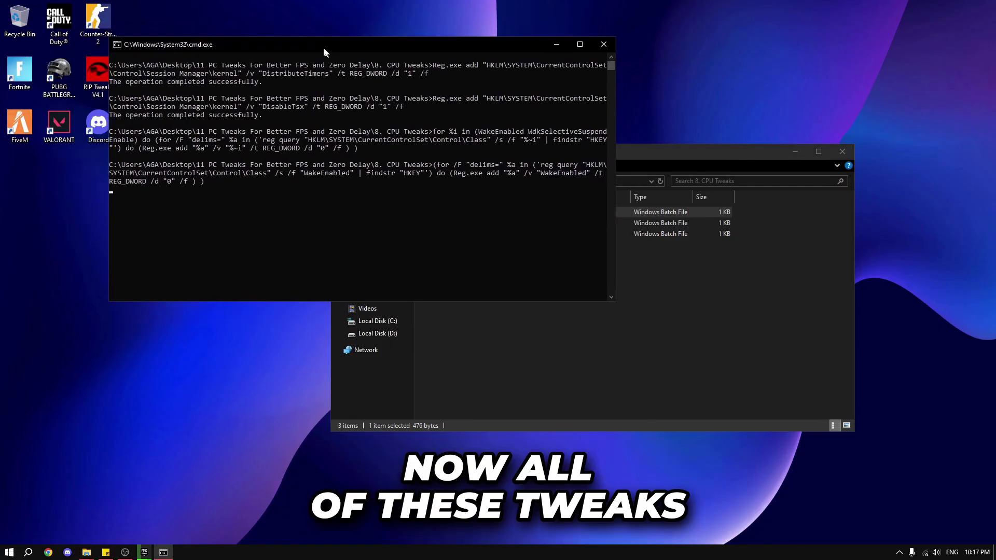
{"action": "key", "text": "ctrl+a"}
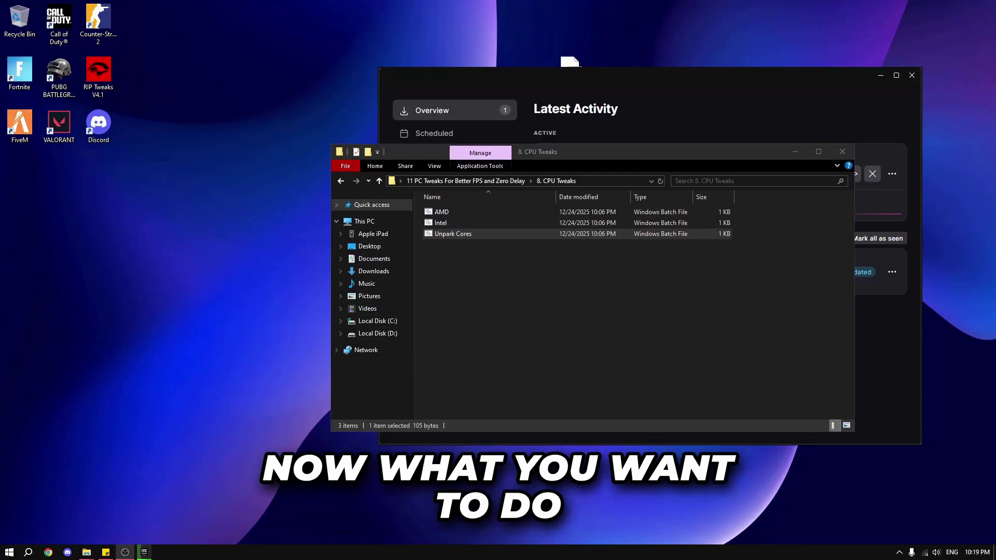
Run Unpark Cores to download Unpark-CPU-App.zip and open it in WinRAR
{"action": "left_click", "coordinate": [481, 232]}
{"action": "double_click", "coordinate": [481, 234]}
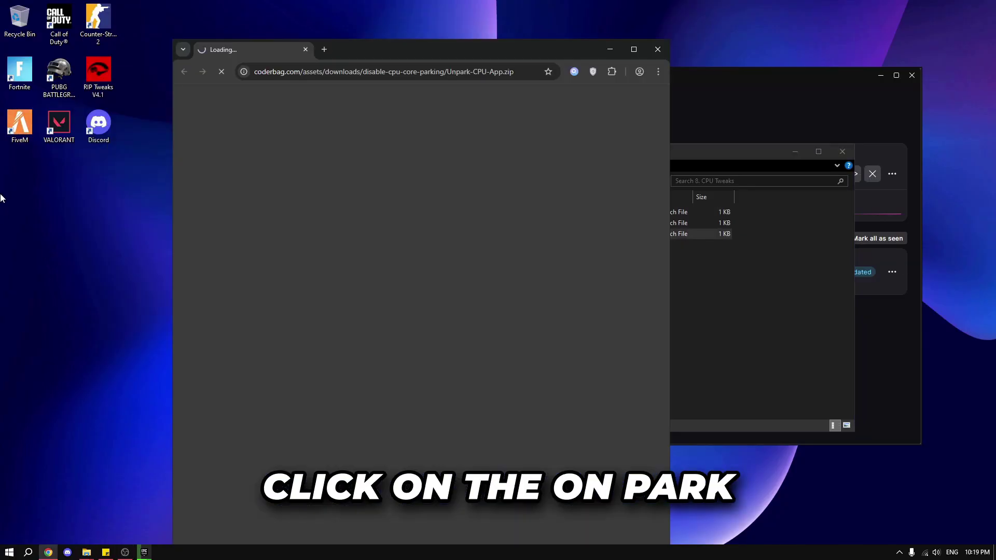
{"action": "left_click_drag", "start_coordinate": [393, 47], "coordinate": [351, 18]}
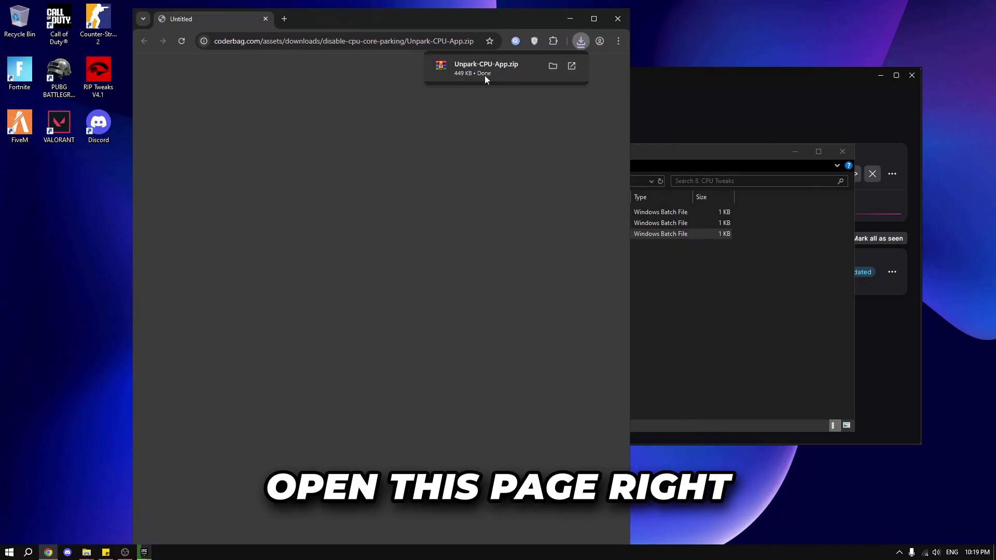
{"action": "left_click", "coordinate": [472, 68]}
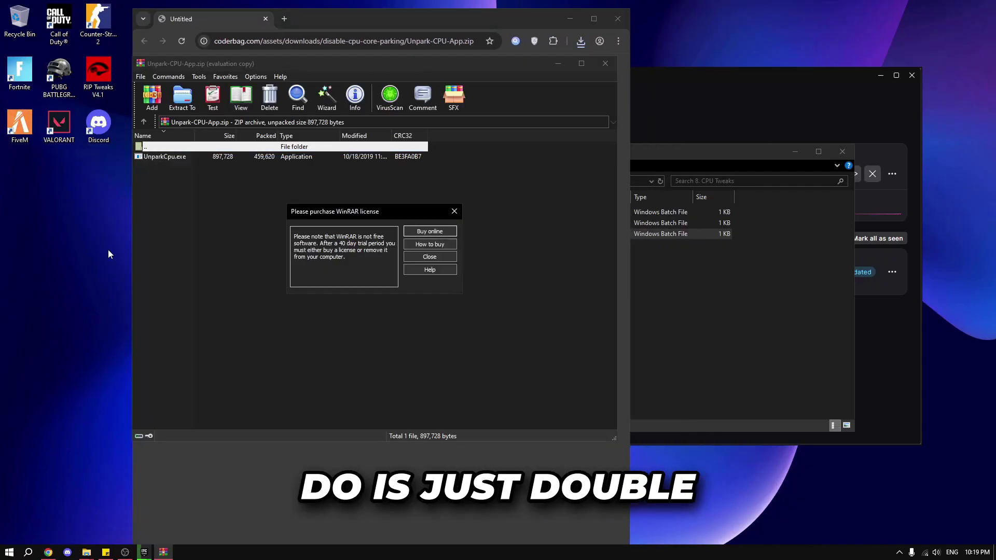
Drag UnparkCpu.exe to the desktop and launch it, showing 4 enabled and 8 parked cores
{"action": "left_click", "coordinate": [454, 211]}
{"action": "left_click", "coordinate": [164, 156]}
{"action": "left_click_drag", "start_coordinate": [165, 156], "coordinate": [161, 238]}
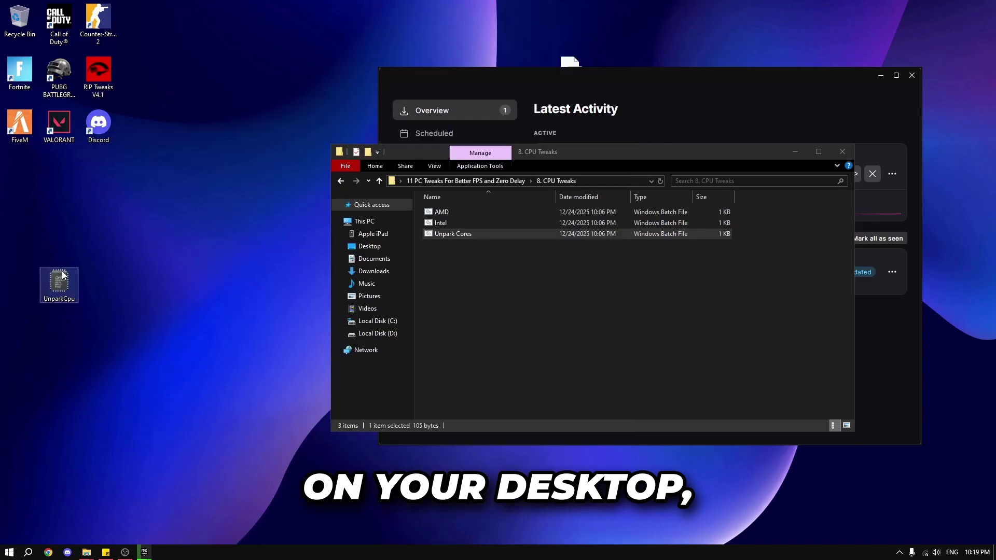
{"action": "double_click", "coordinate": [59, 282]}
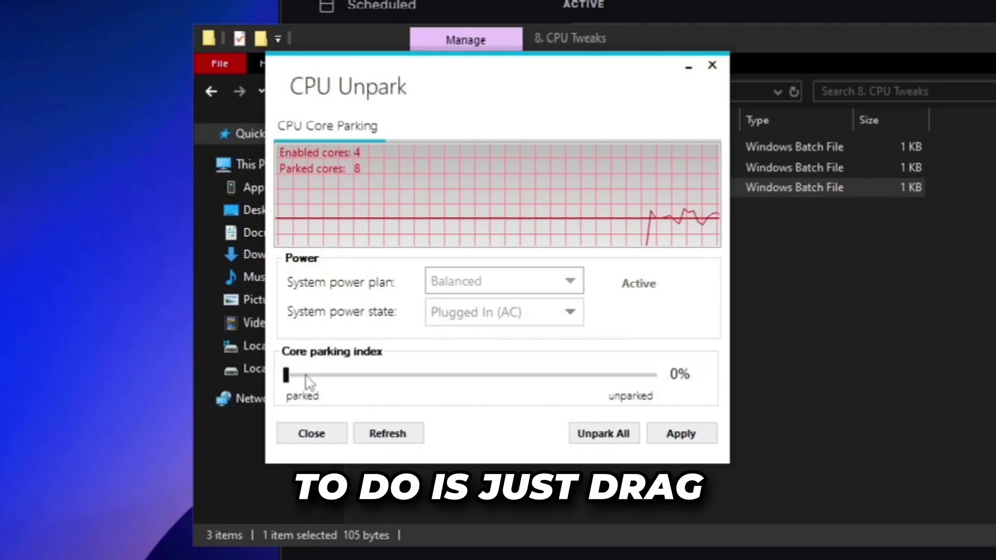
Apply a 100% core parking index to unpark all 12 CPU cores, then open the 9. Power Tweaks folder
{"action": "left_click_drag", "start_coordinate": [286, 375], "coordinate": [654, 376]}
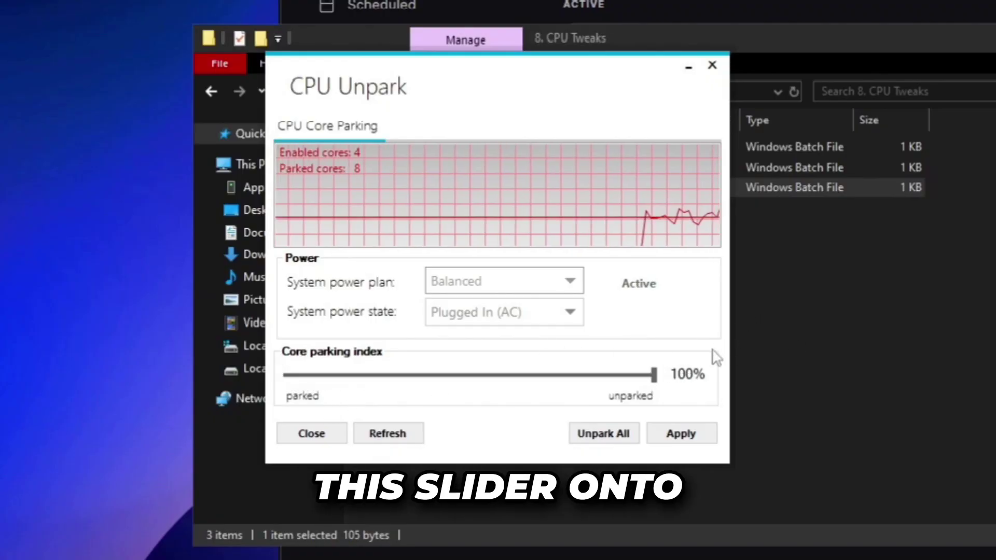
{"action": "left_click", "coordinate": [682, 433]}
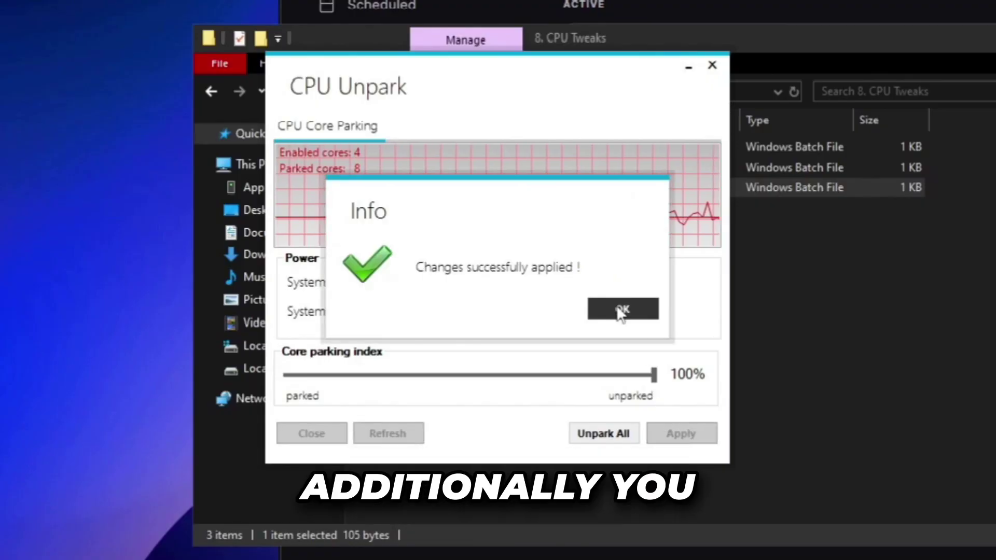
{"action": "left_click", "coordinate": [620, 311]}
{"action": "left_click", "coordinate": [594, 436]}
{"action": "left_click", "coordinate": [627, 318]}
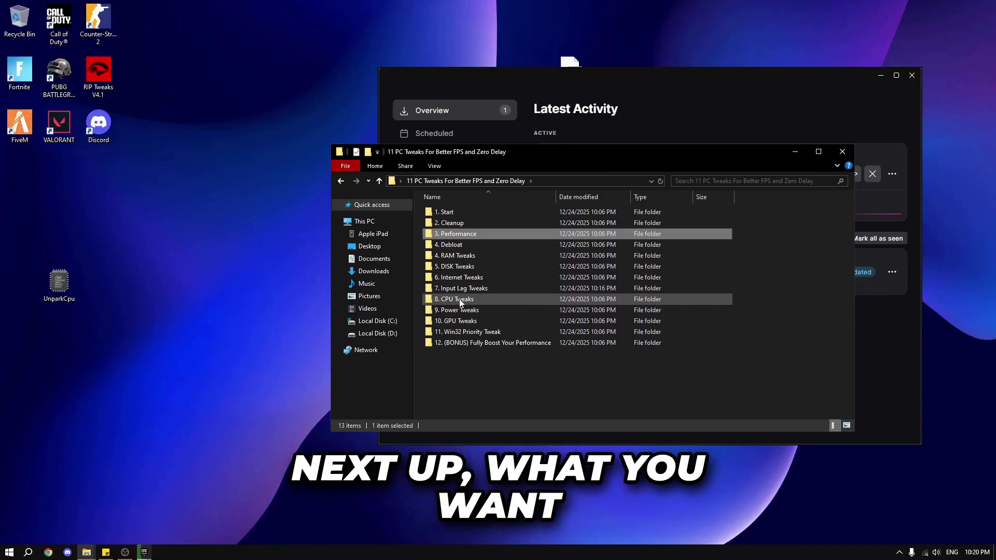
{"action": "double_click", "coordinate": [459, 299]}
{"action": "right_click", "coordinate": [532, 213]}
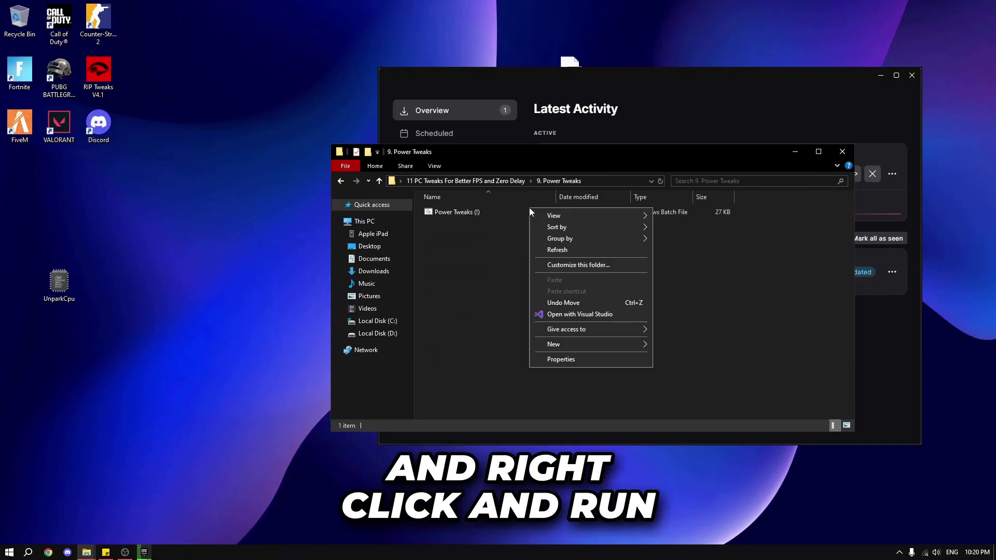